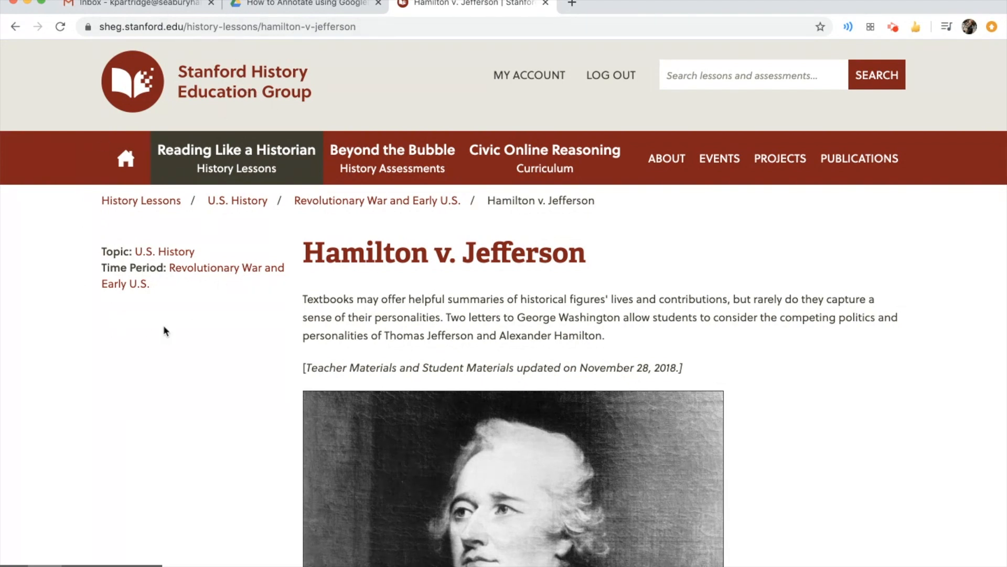
Open the Student Materials PDF from the Hamilton v. Jefferson lesson page
scroll(418, 200, "down", 1)
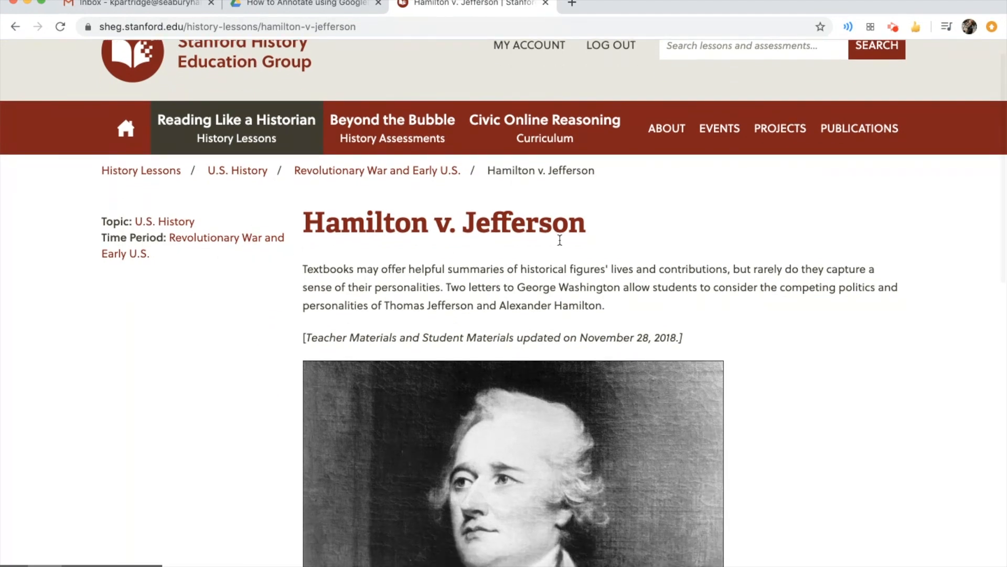
scroll(559, 239, "down", 10)
scroll(560, 244, "down", 2)
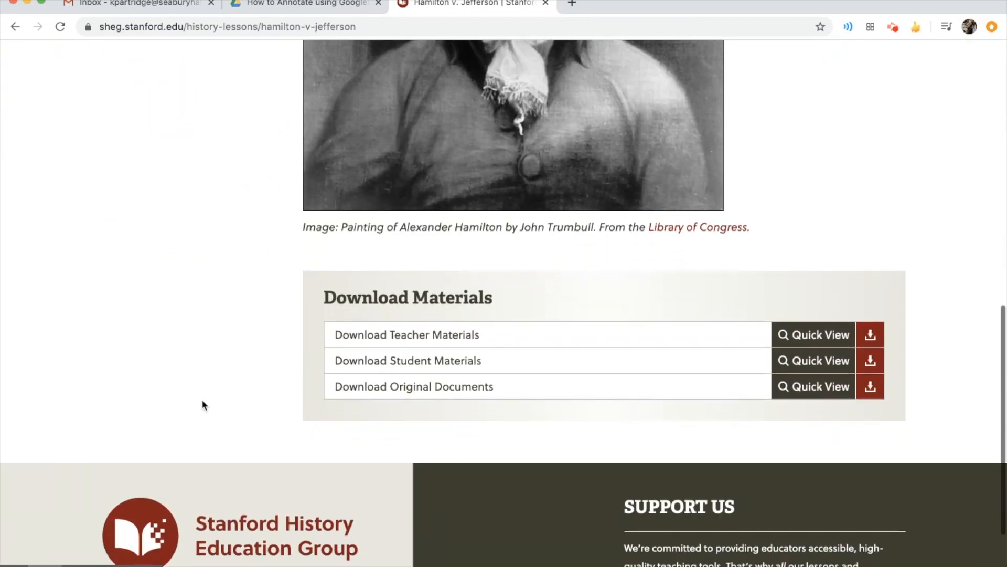
left_click(872, 361)
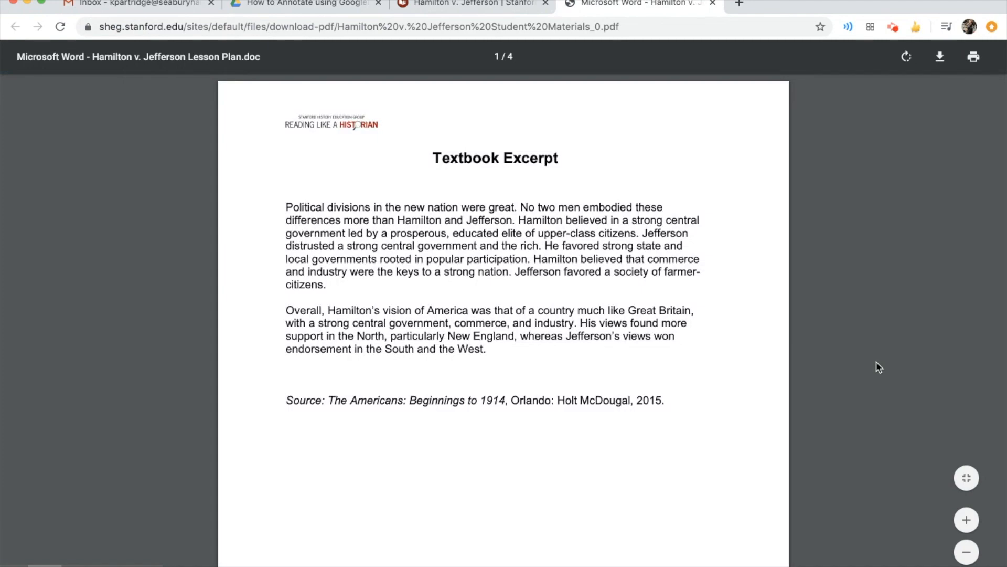
Zoom out the PDF and capture a screenshot of the Document A: Alexander Hamilton Letter page
scroll(787, 309, "down", 1)
scroll(787, 309, "down", 12)
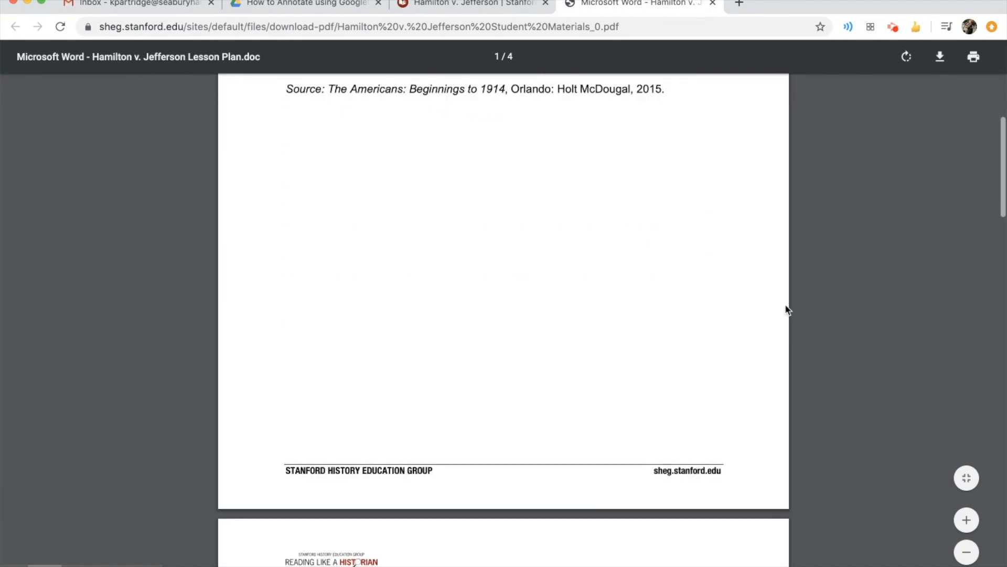
scroll(787, 309, "down", 1)
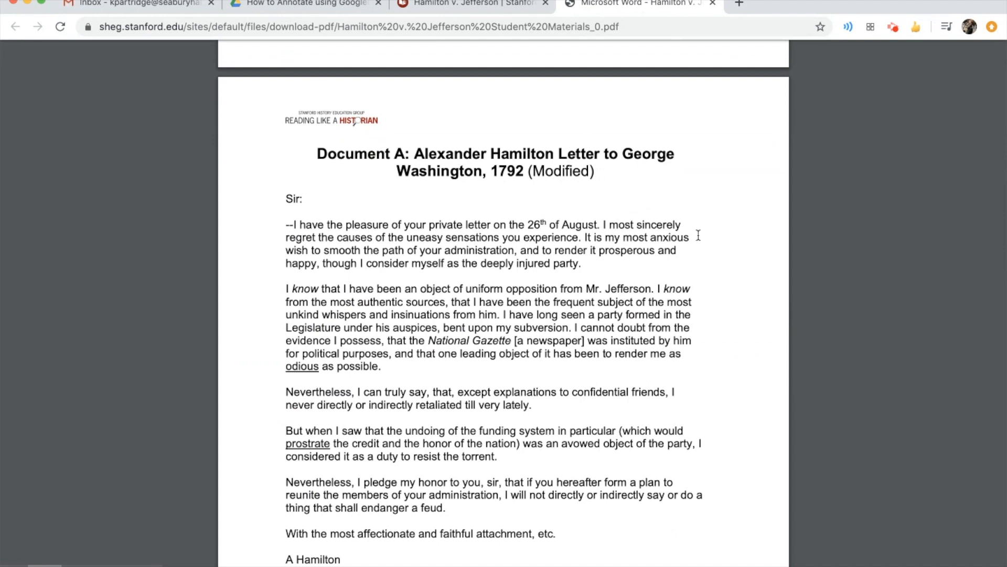
scroll(682, 231, "down", 1)
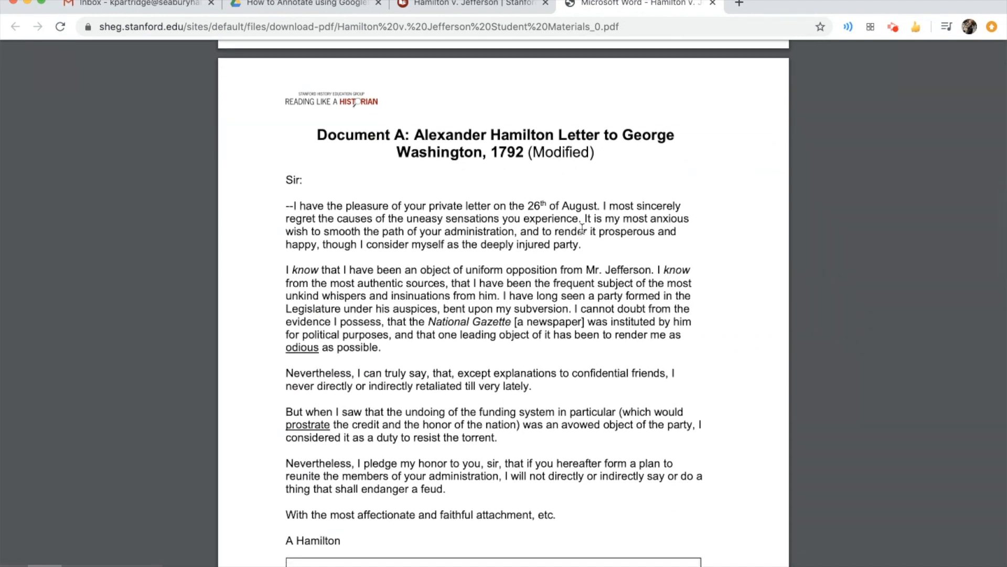
scroll(572, 231, "down", 3)
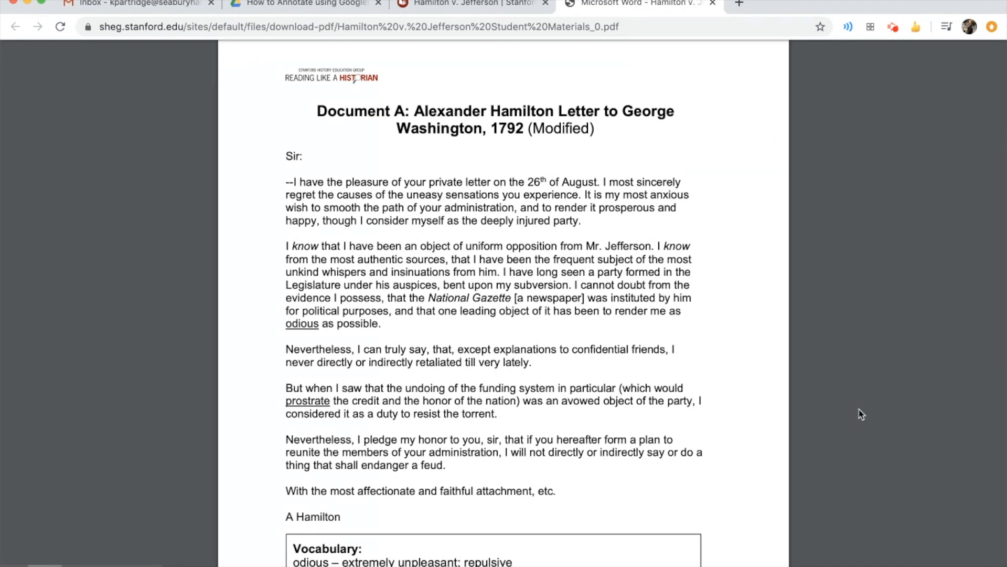
mouse_move(937, 531)
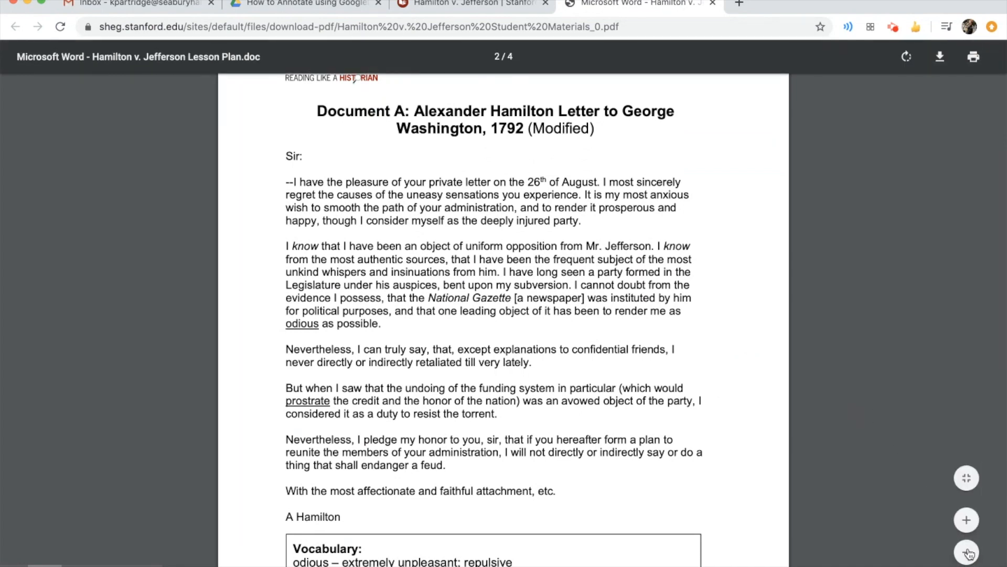
left_click(967, 552)
left_click(967, 552)
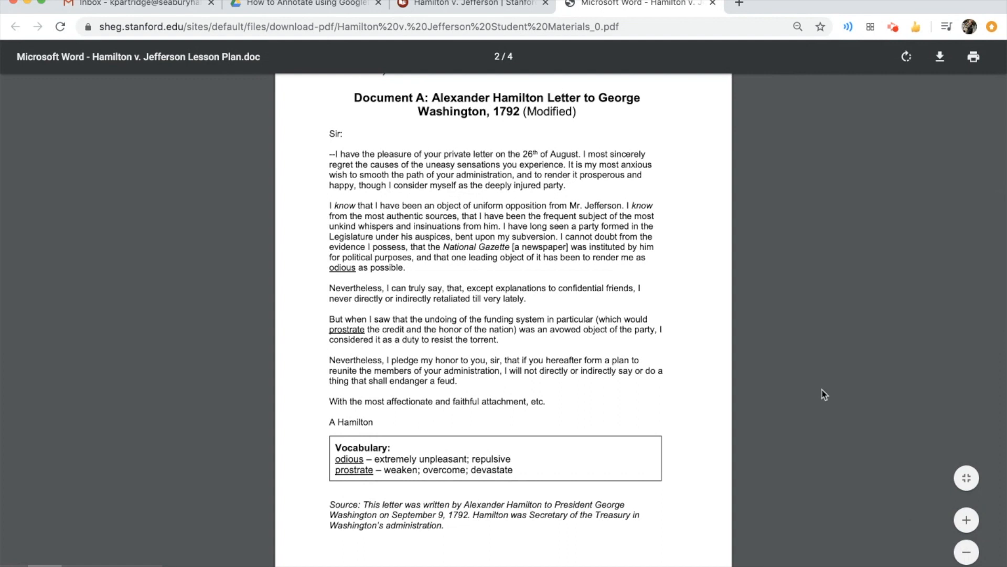
scroll(824, 395, "up", 2)
scroll(825, 395, "down", 1)
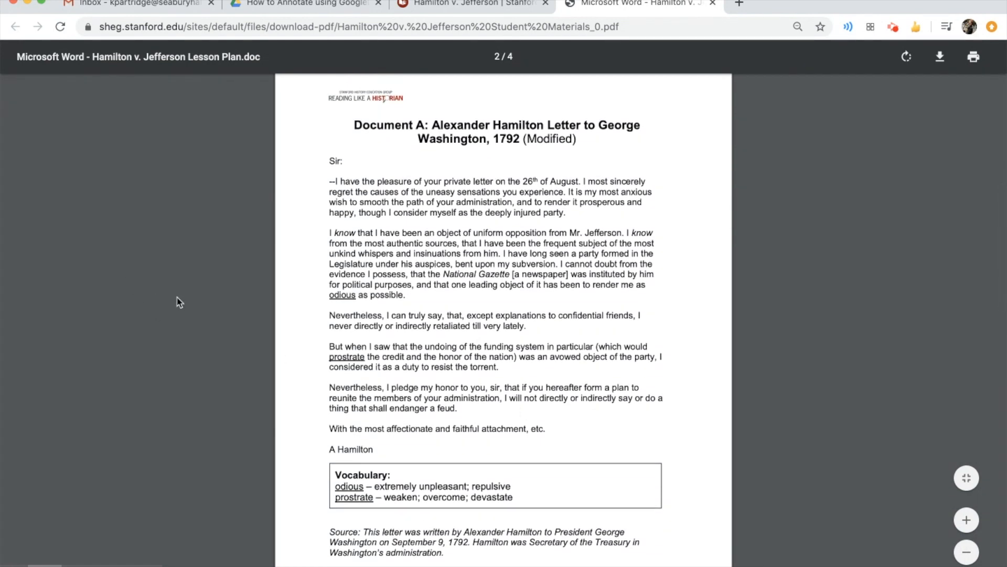
key("super+shift+4")
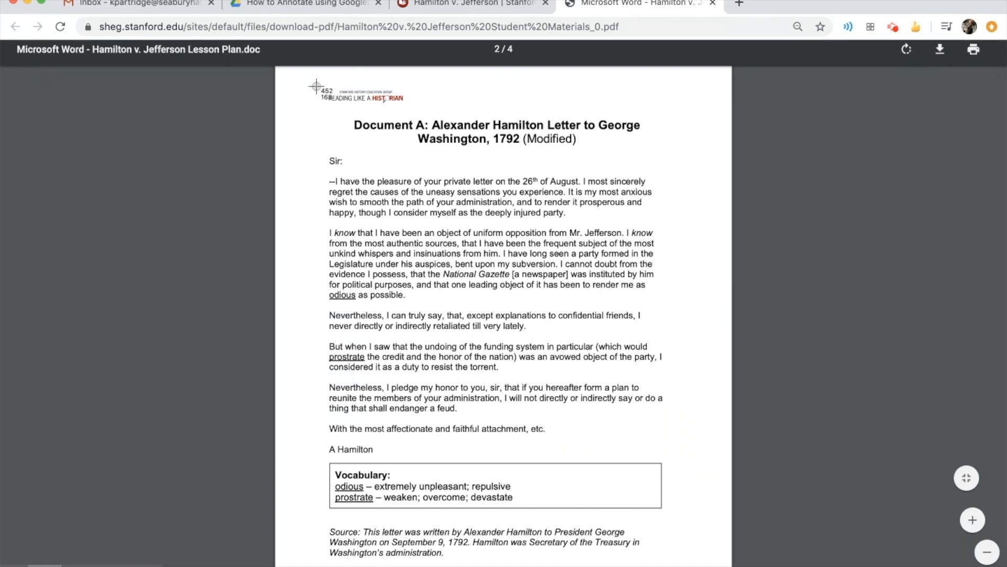
left_click_drag(315, 85, 680, 565)
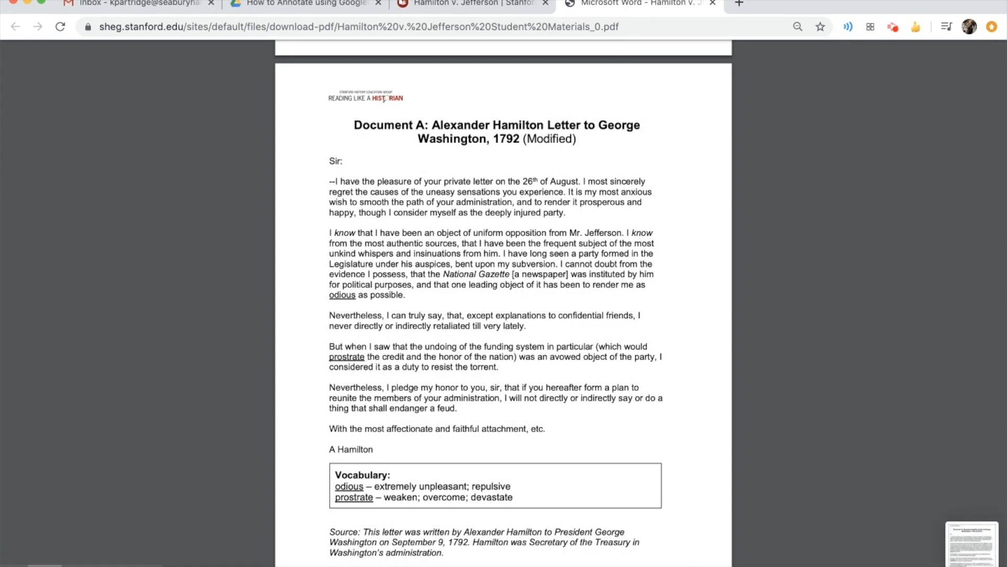
Create a new Google Drawing in the How to Annotate using GoogleDraw folder
left_click(303, 10)
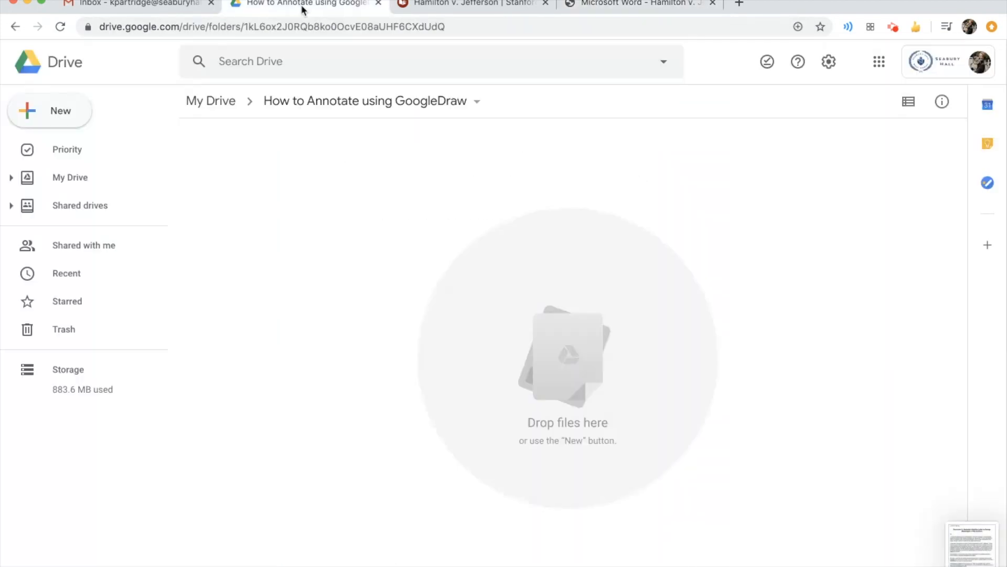
left_click(70, 114)
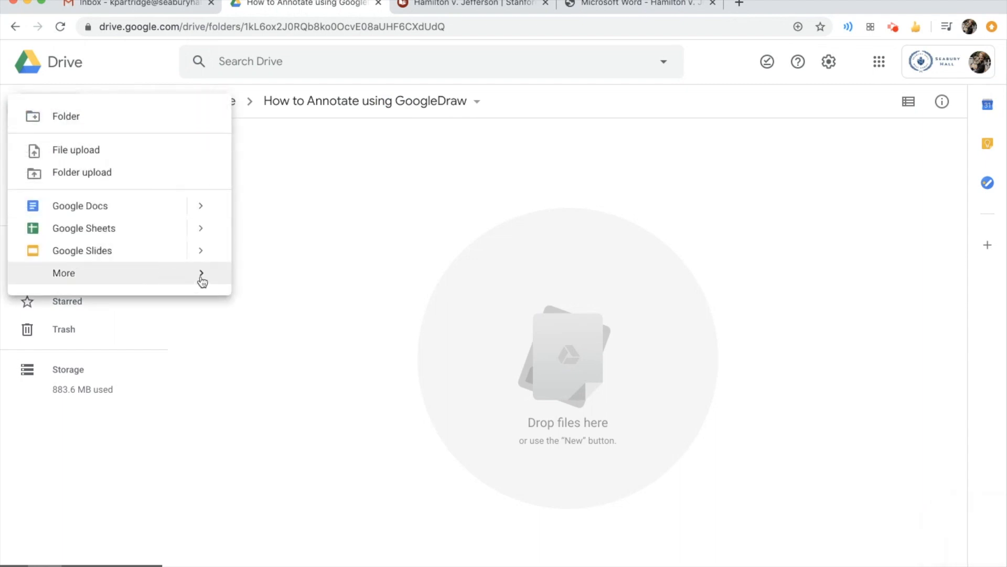
mouse_move(202, 281)
left_click(325, 308)
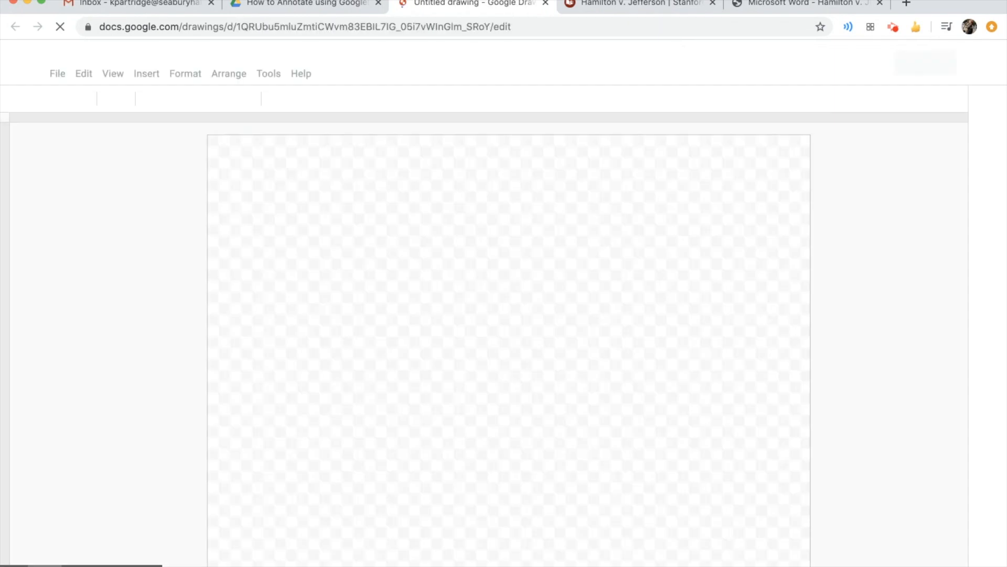
Rename the drawing as Hamilton Annotation
left_click(95, 54)
type("Hamilton")
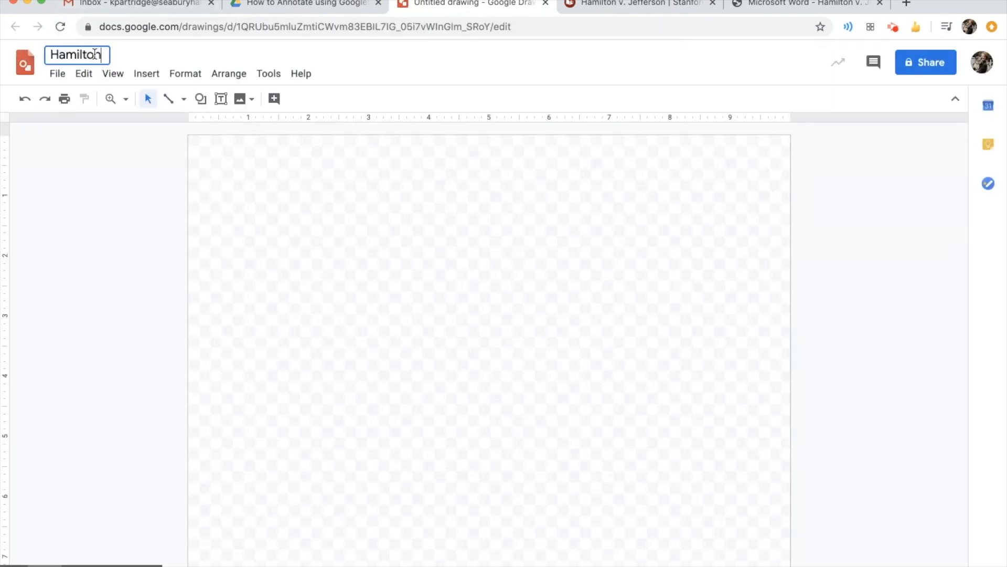
type(" Annotation")
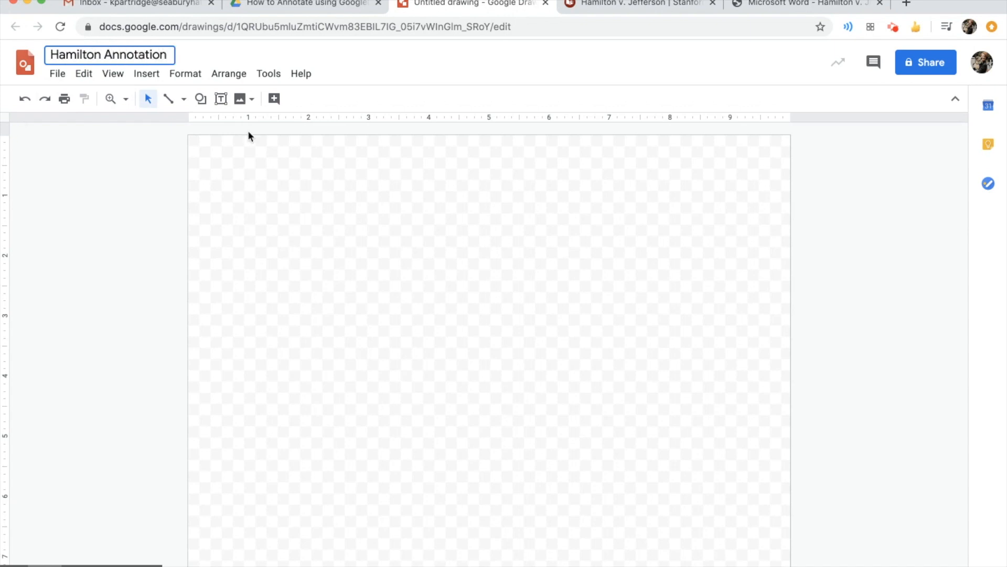
left_click(440, 304)
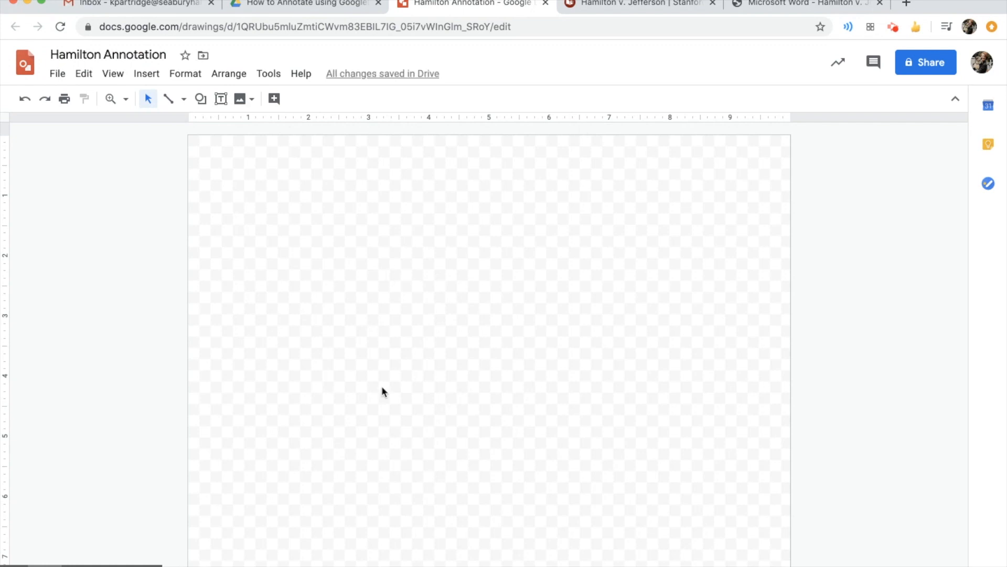
Widen the drawing canvas to about 14 inches
left_click_drag(787, 566, 954, 566)
left_click_drag(870, 565, 959, 566)
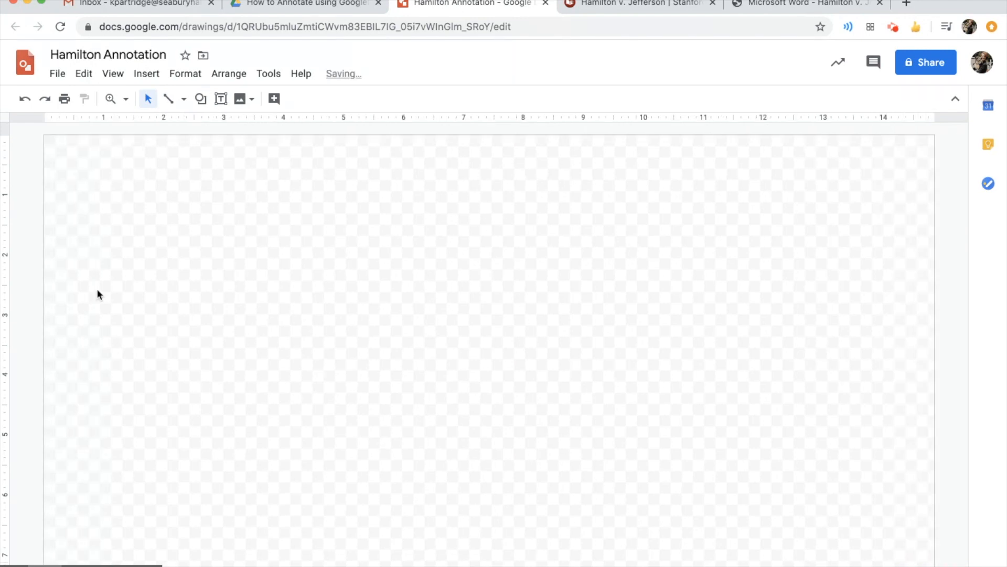
Insert the latest Desktop screenshot of Document A and move it to the middle of the canvas
left_click(157, 78)
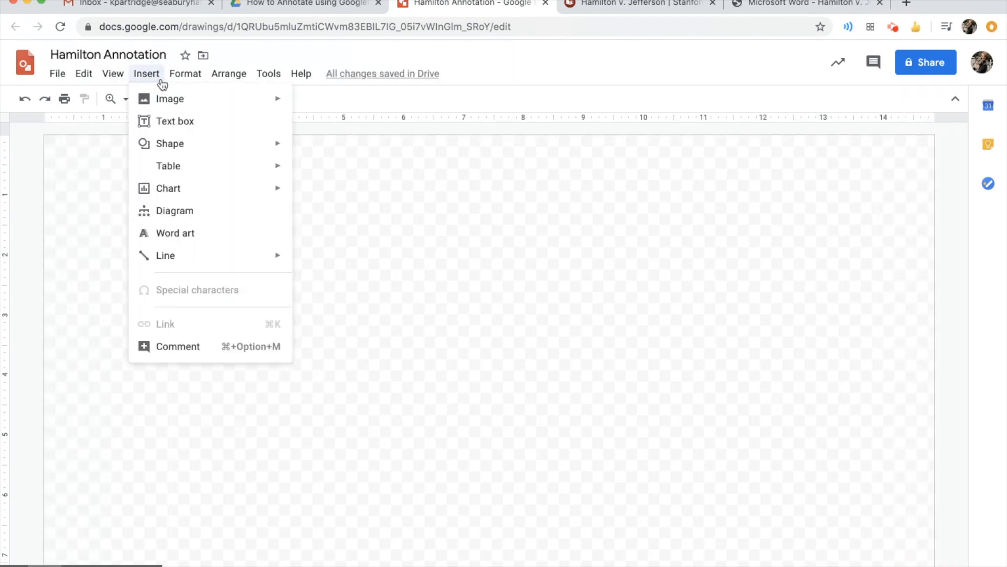
mouse_move(279, 100)
left_click(381, 108)
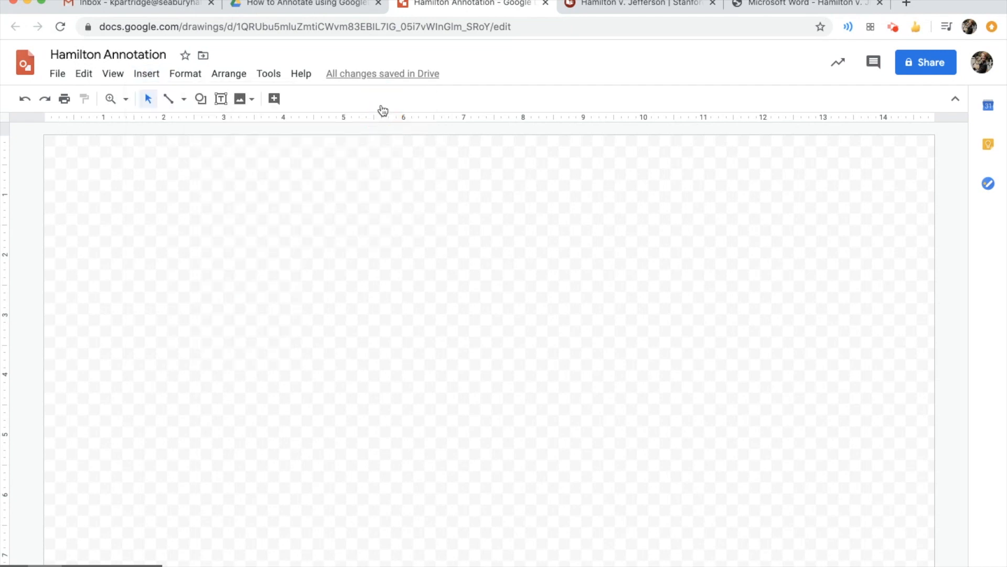
left_click(379, 200)
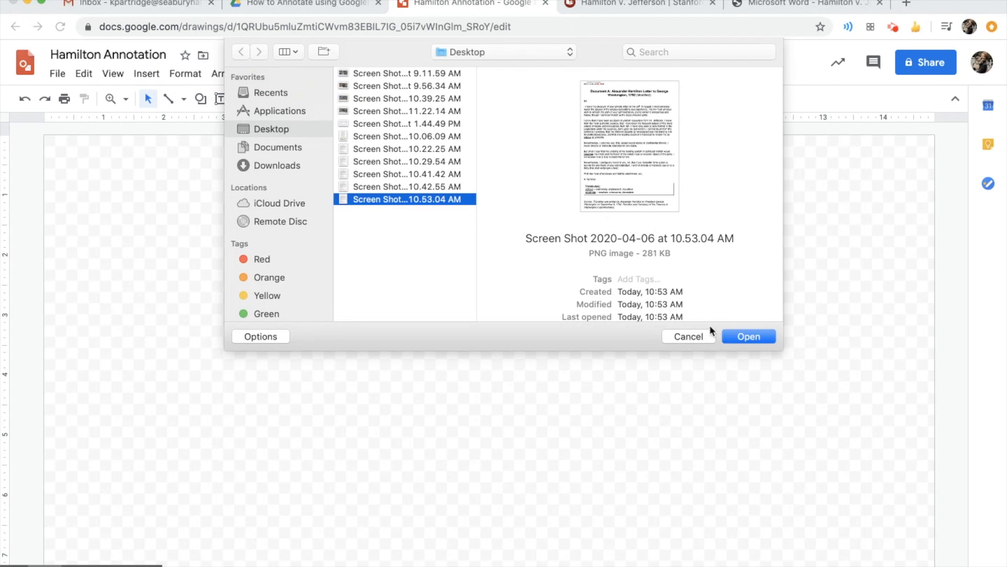
left_click(751, 337)
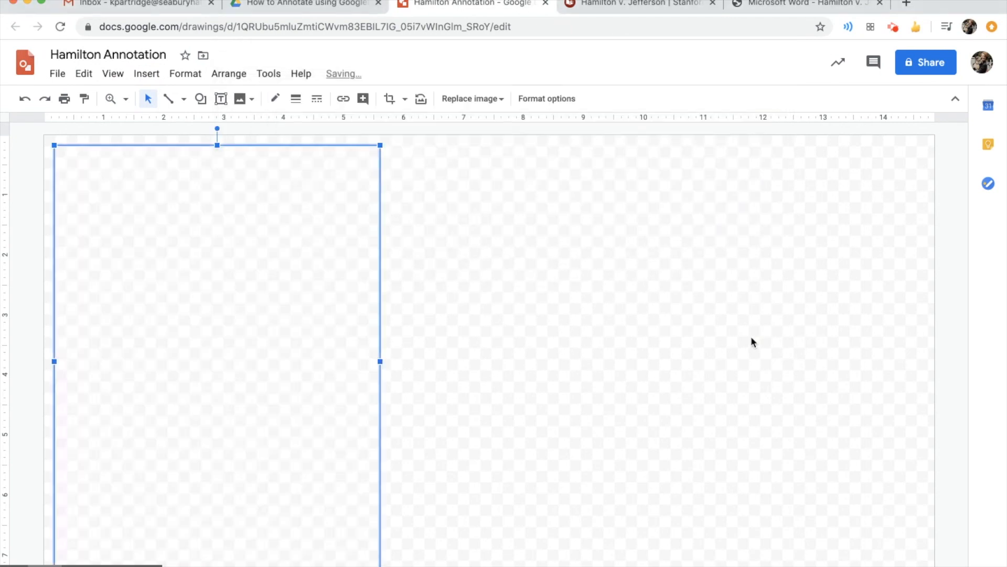
left_click_drag(189, 236, 456, 239)
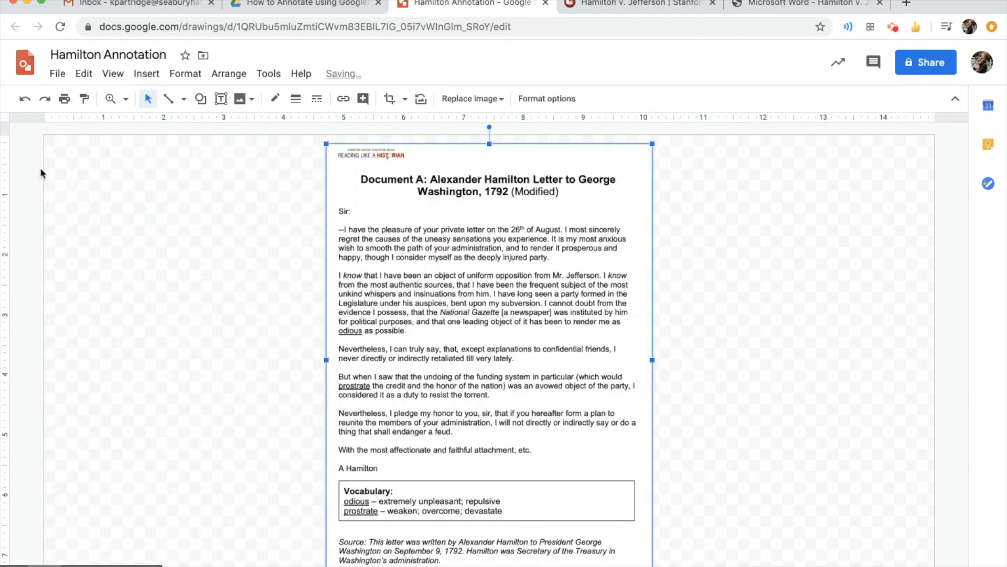
Draw a small text box in the canvas's upper-left corner beside the letter
left_click(221, 100)
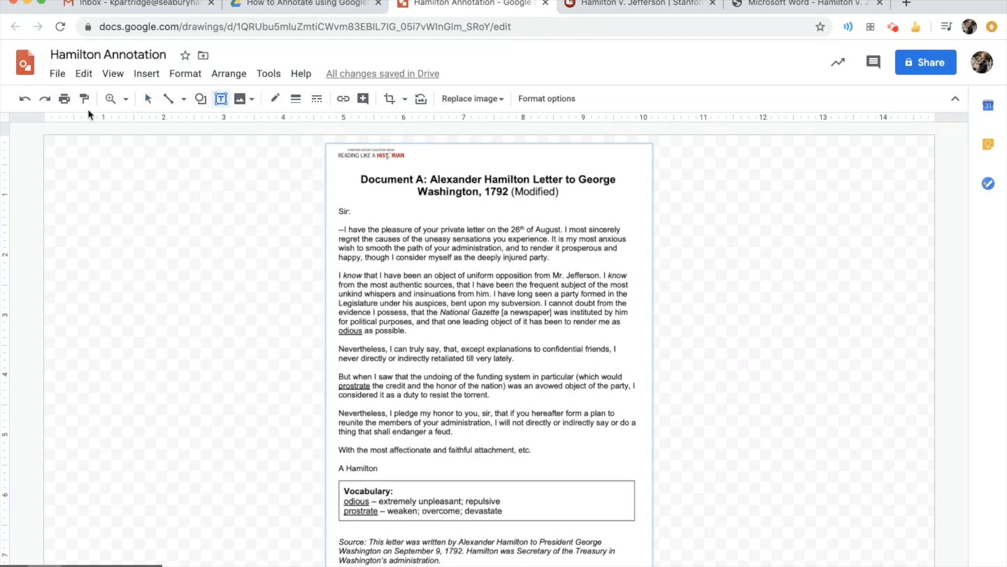
left_click(152, 74)
key("Escape")
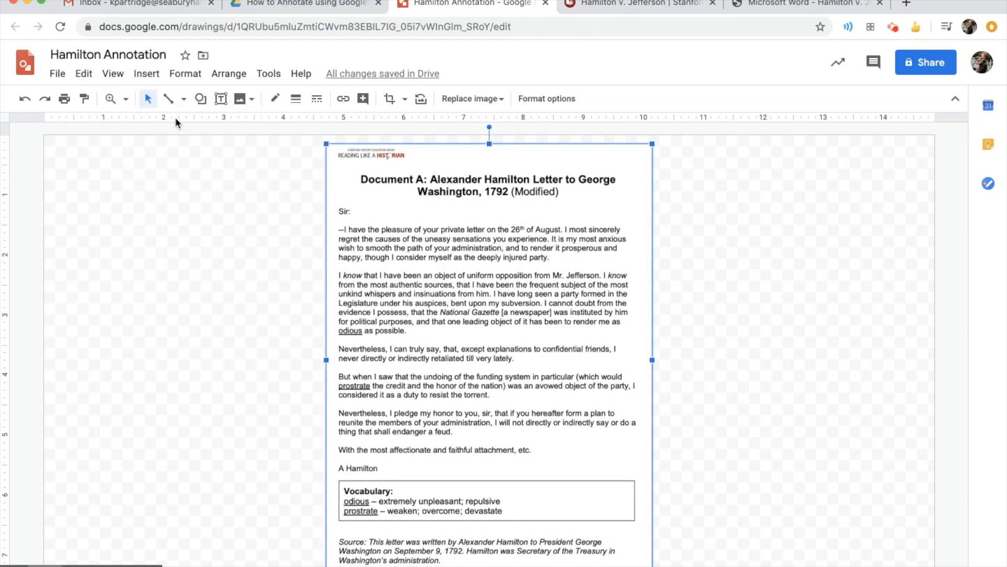
left_click(67, 152)
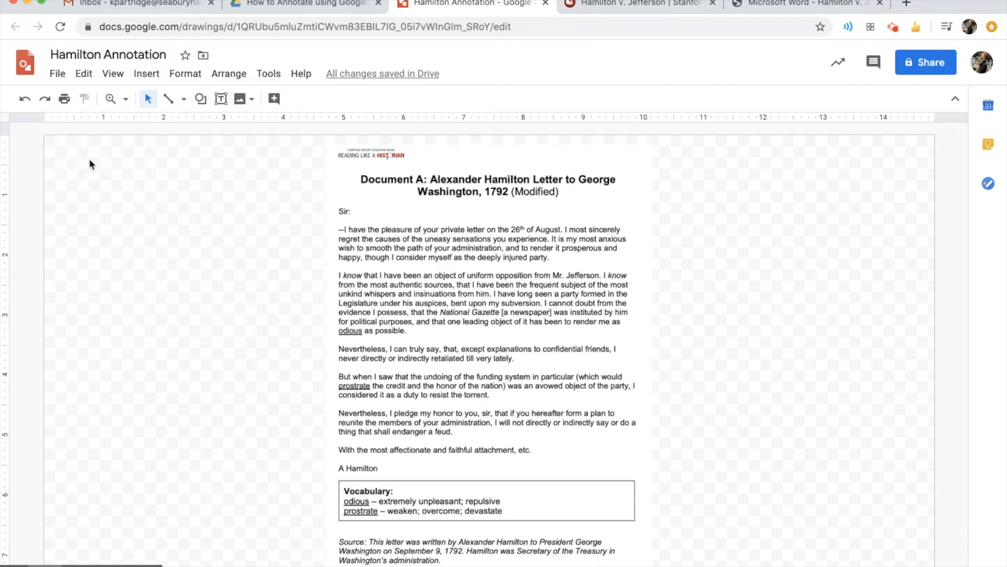
left_click(146, 74)
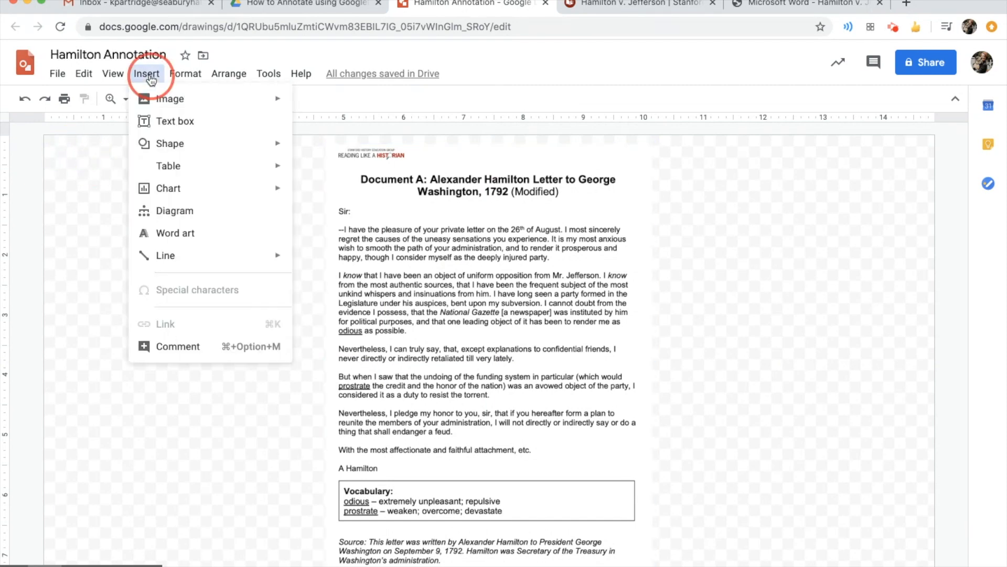
left_click(175, 121)
left_click_drag(63, 152, 168, 201)
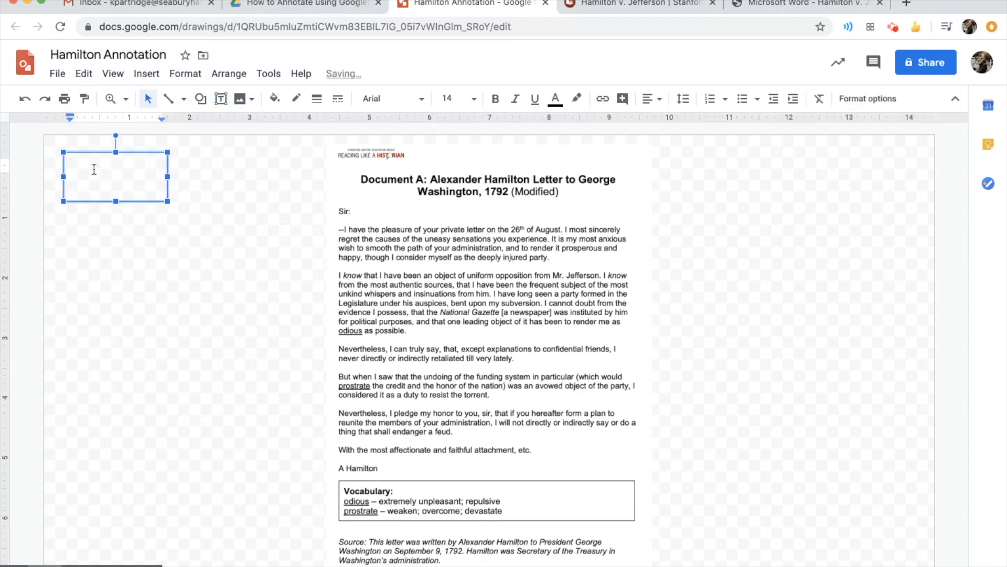
Set the text box font to Times New Roman at size 12
left_click(385, 98)
left_click(423, 181)
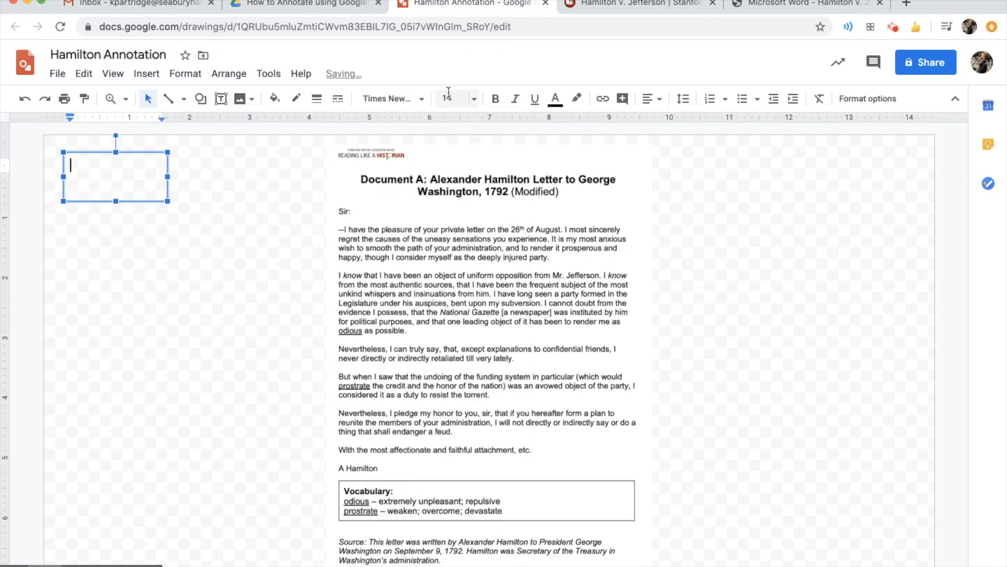
left_click(448, 98)
left_click(450, 257)
Write "Directions:" and "Please annotate the document." on two lines, then nudge the box slightly up and left
type("Directions:")
key("Return")
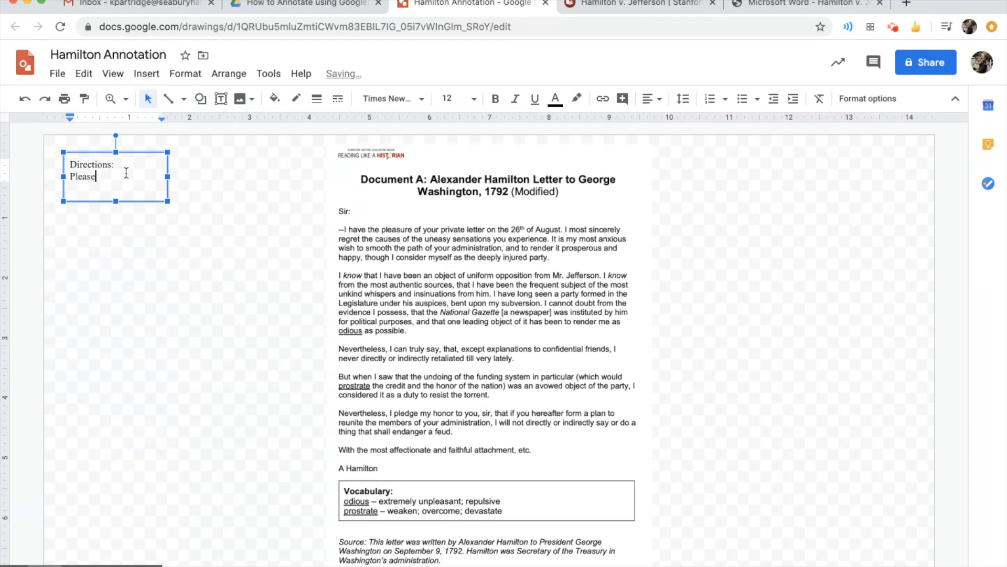
type("Please an")
type("notate th")
type("lo")
key("BackSpace")
key("BackSpace")
key("BackSpace")
type("document.")
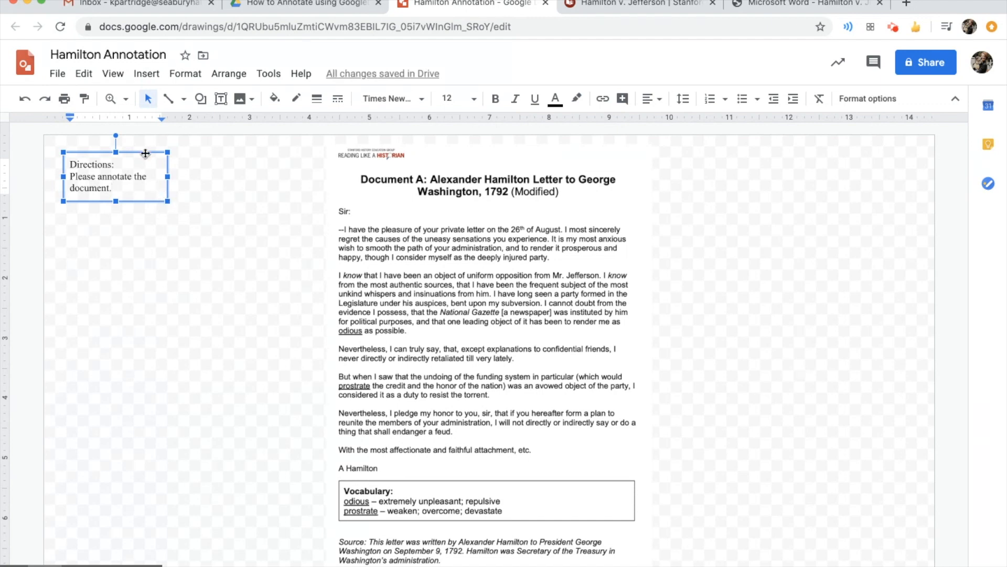
left_click_drag(142, 148, 139, 150)
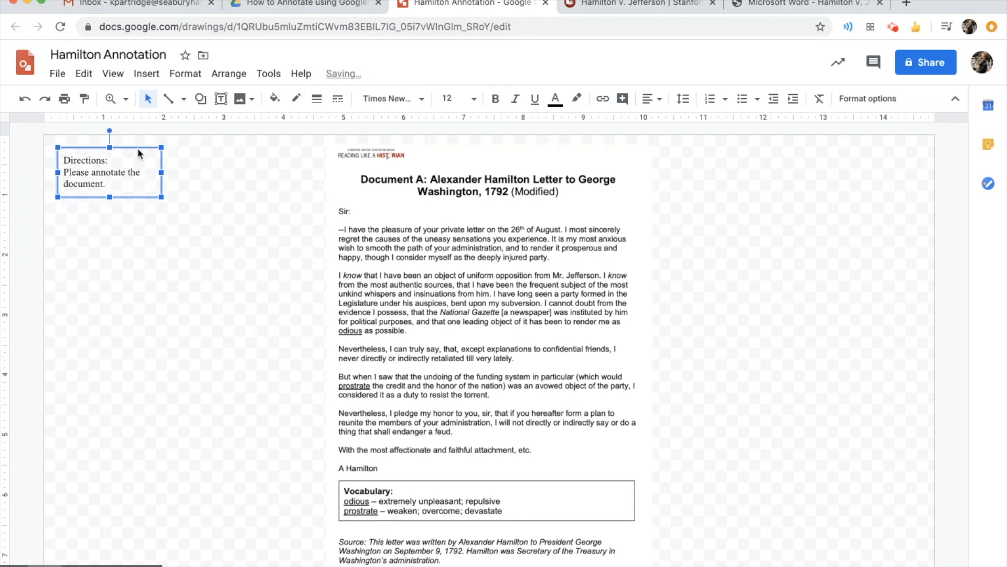
left_click(173, 307)
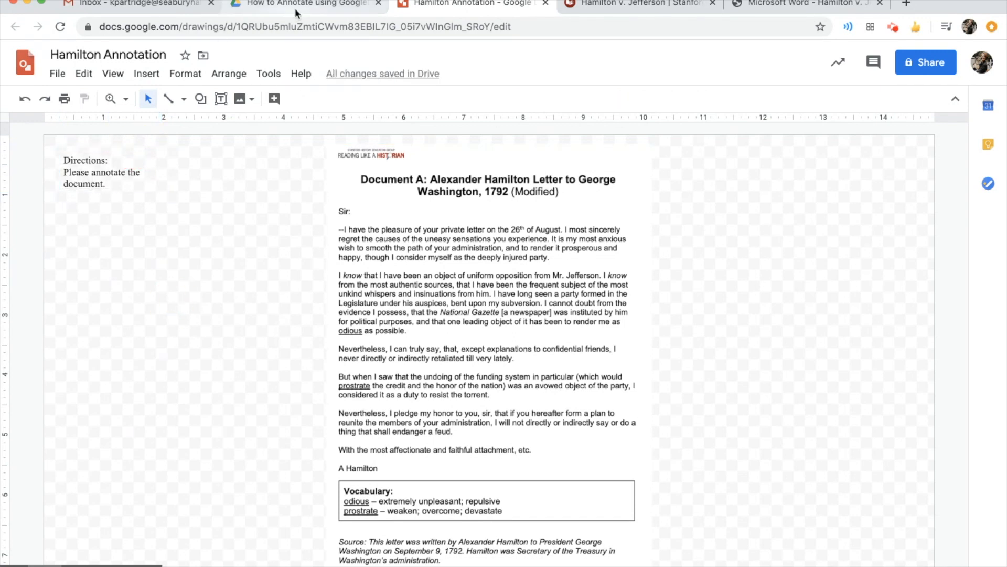
Copy the drawing's web address, paste it into a new Gmail message, and change its ending to copy
left_click(321, 27)
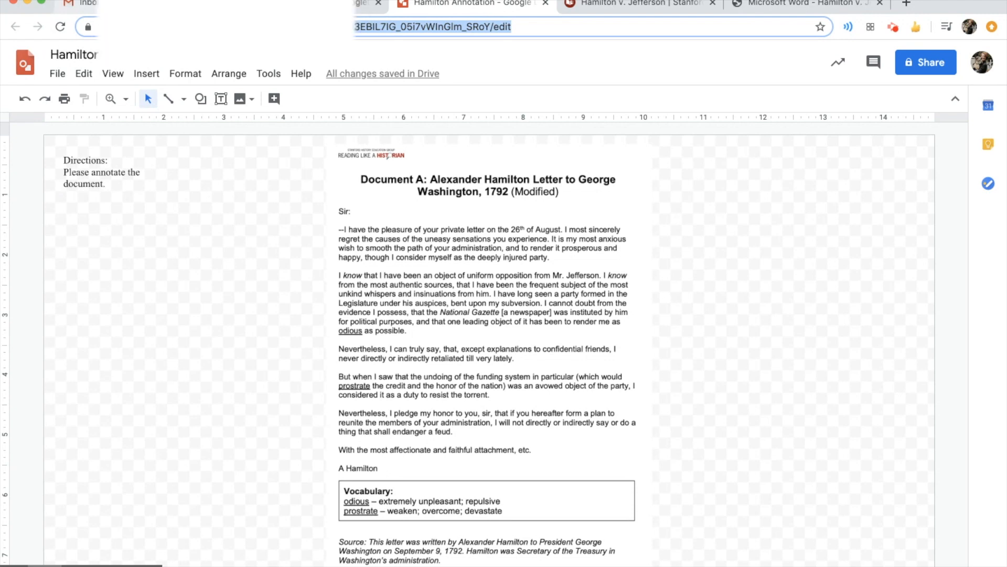
left_click(97, 4)
left_click(467, 4)
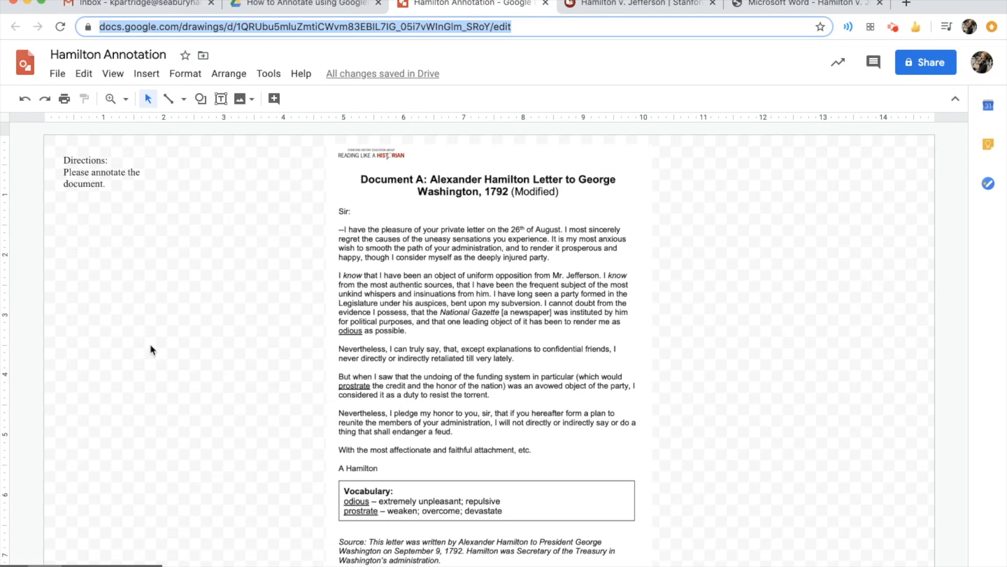
left_click(114, 4)
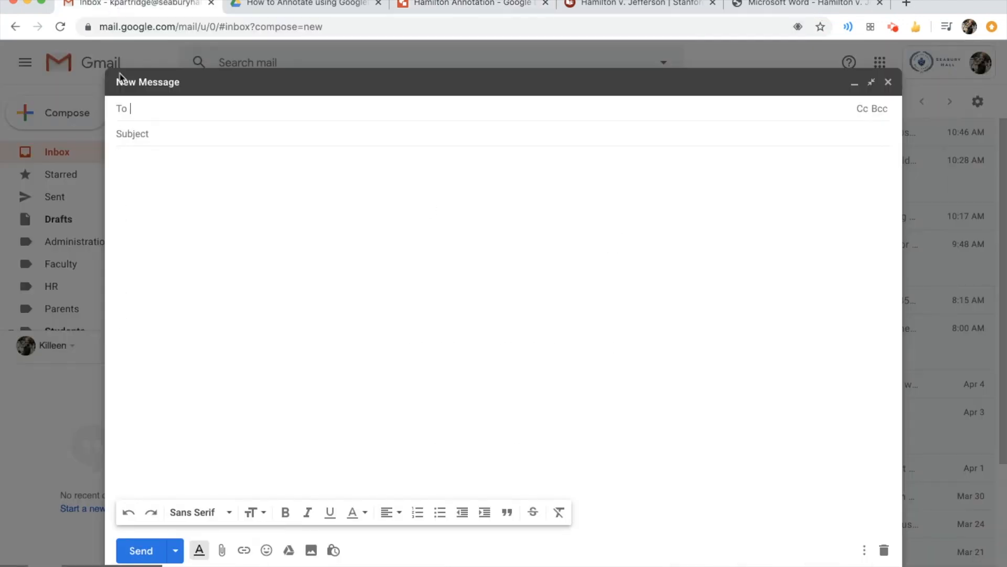
left_click(145, 153)
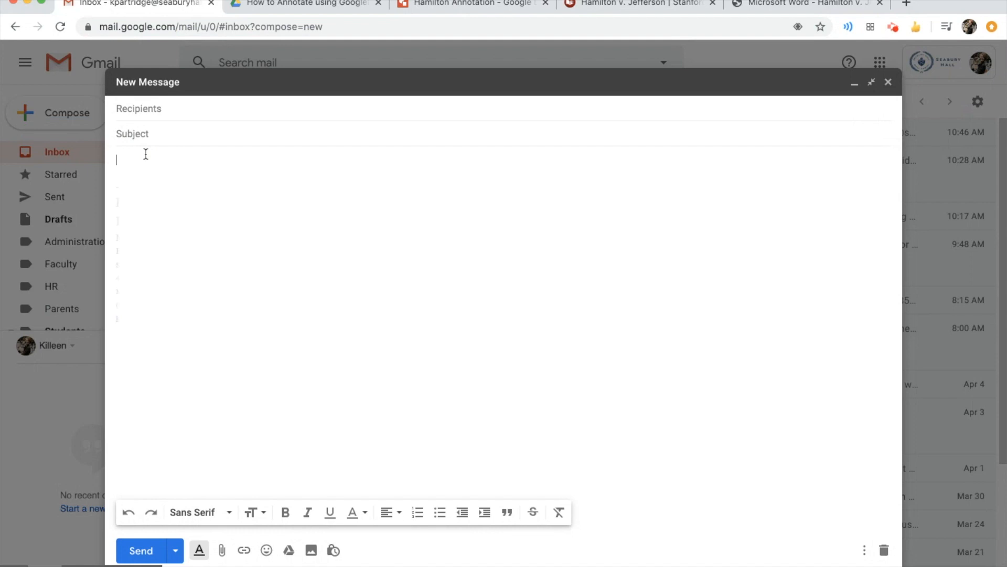
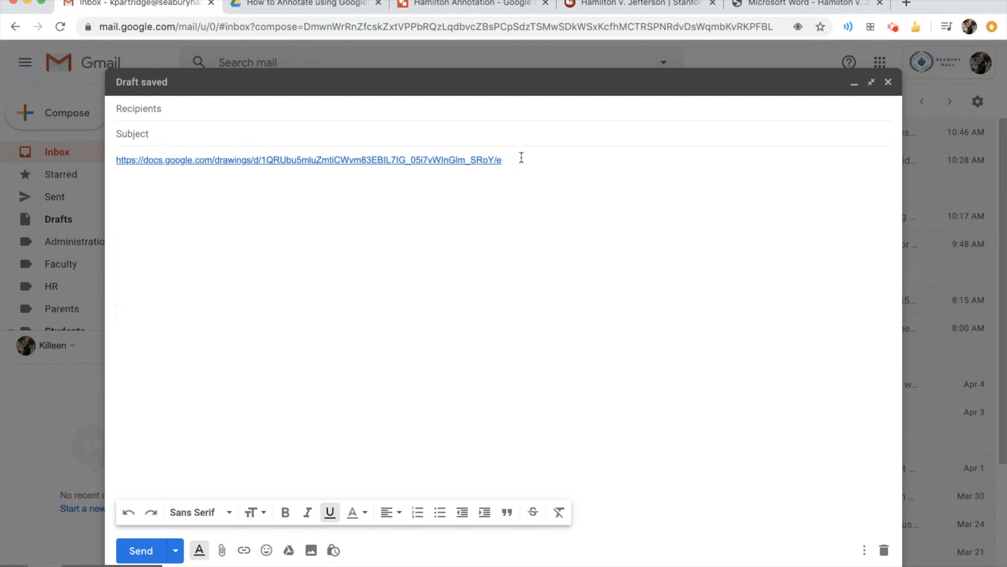
Open the edited copy link in a new browser tab and make a copy of Hamilton Annotation
left_click_drag(527, 164, 108, 162)
key("super+c")
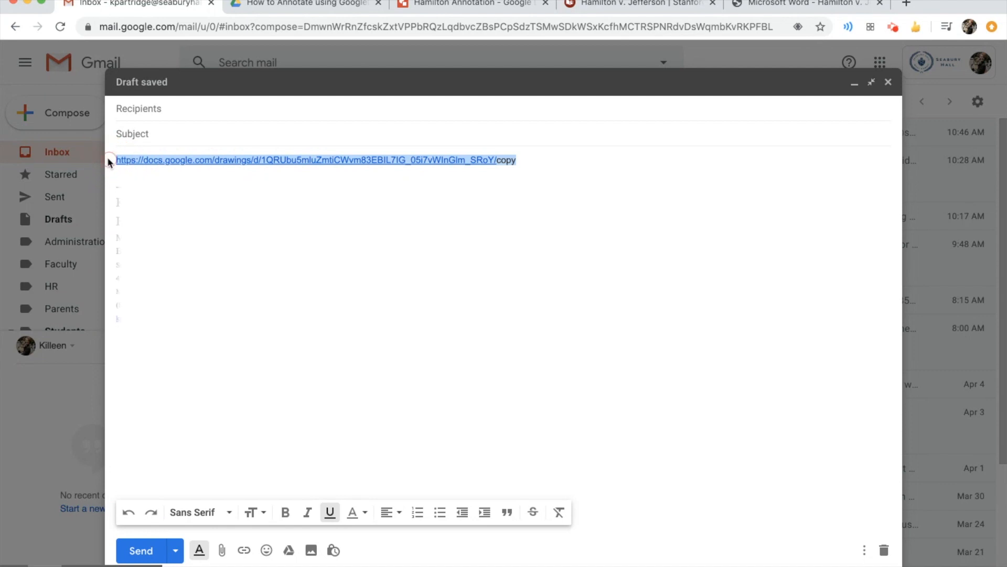
left_click(906, 4)
key("super+v")
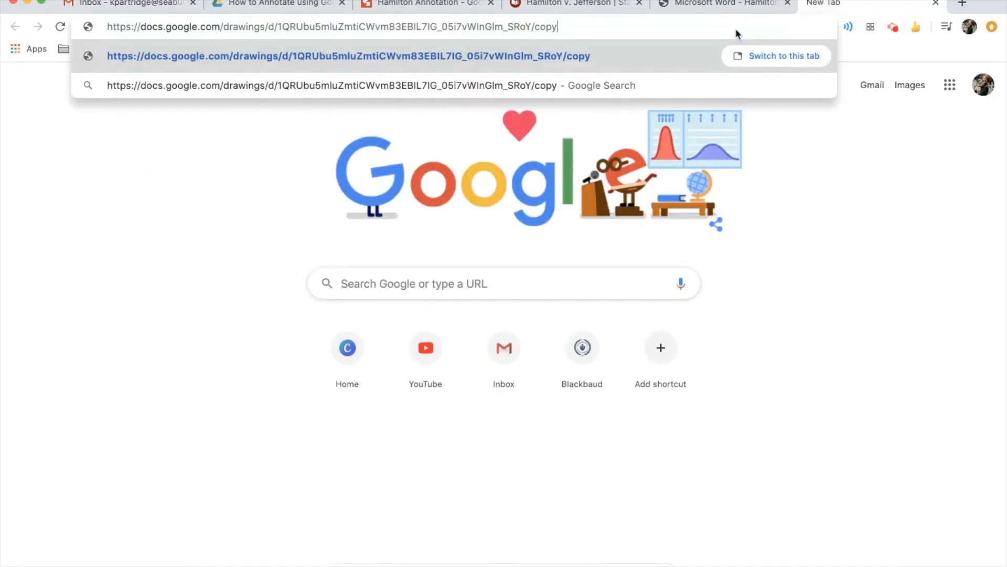
key("Return")
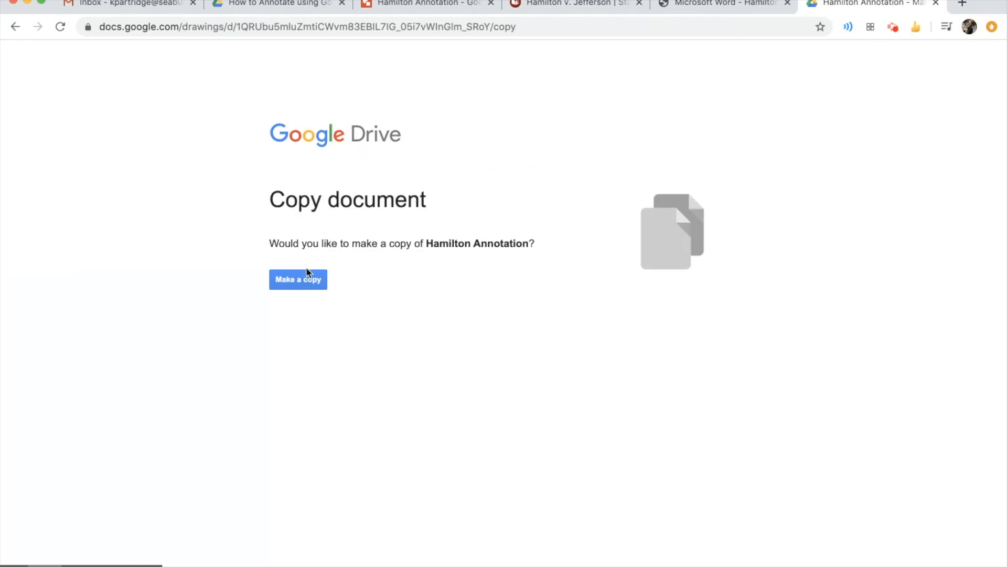
left_click(308, 281)
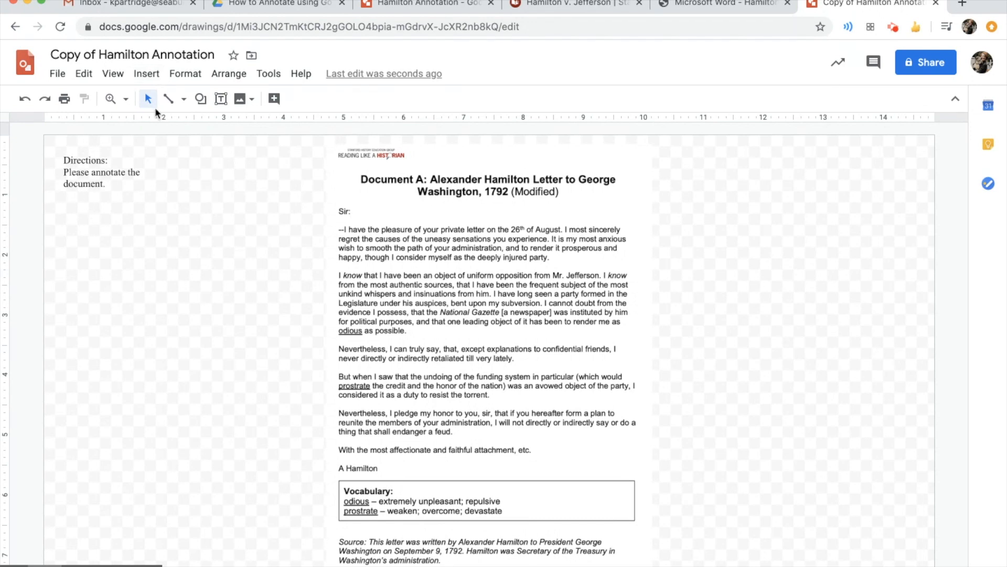
Add a text box beside the letter's source note reading "This is where this document comes from."
left_click(150, 74)
left_click(167, 119)
left_click_drag(638, 538, 759, 562)
left_click(656, 549)
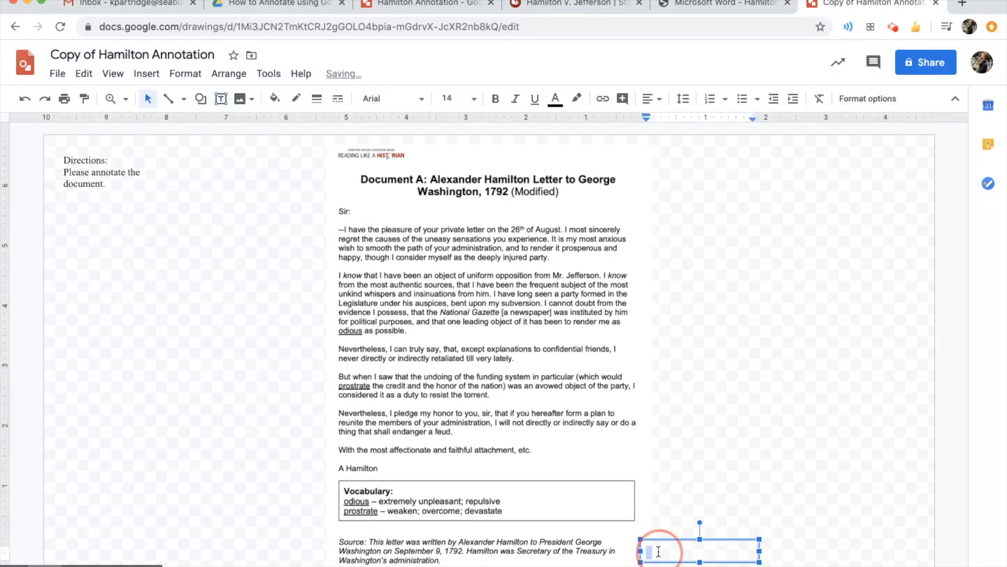
type("This is where this docmu")
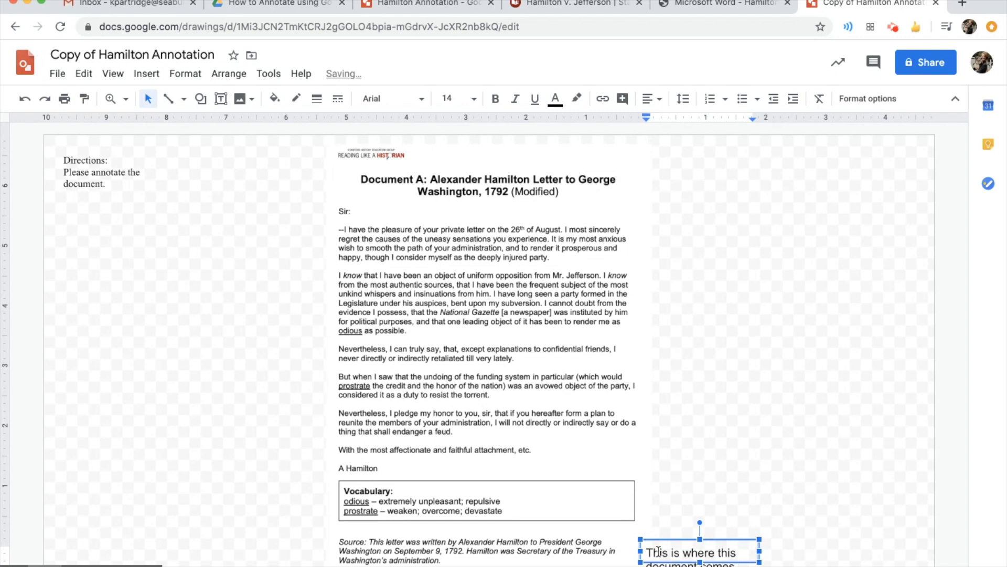
Set the new text box to Times New Roman at size 10 and nudge it slightly up
left_click(393, 98)
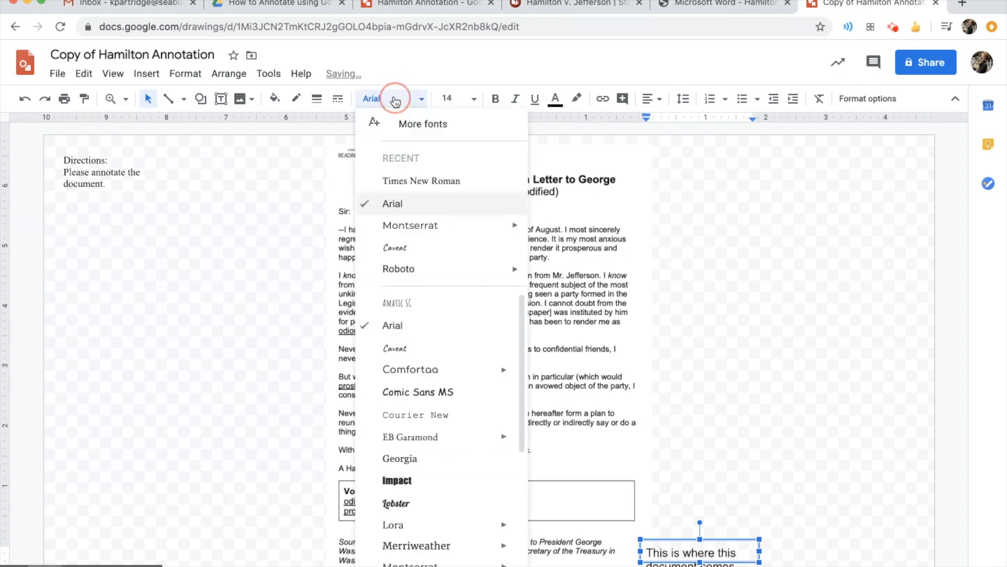
left_click(425, 181)
left_click(453, 98)
left_click(455, 212)
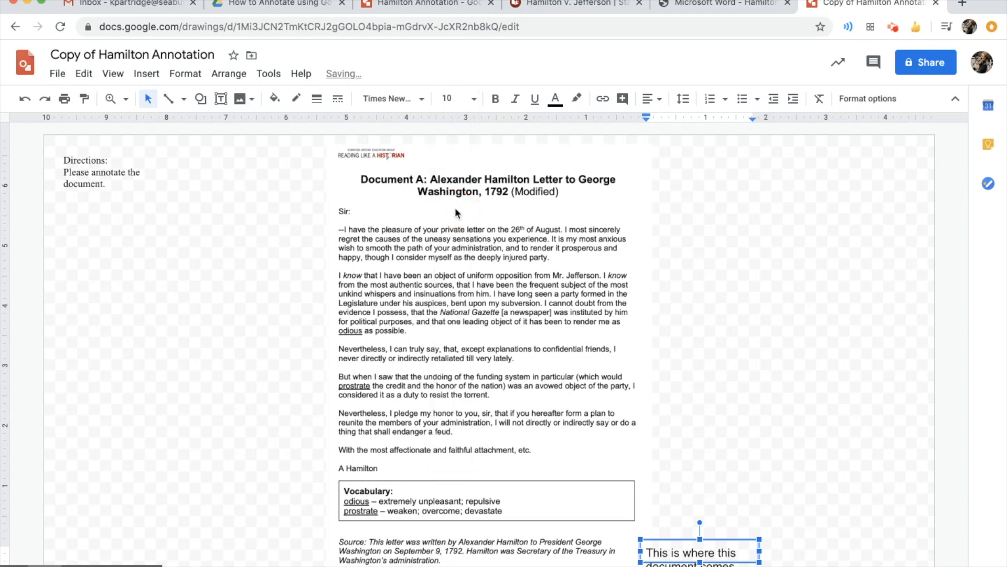
left_click_drag(648, 550, 737, 564)
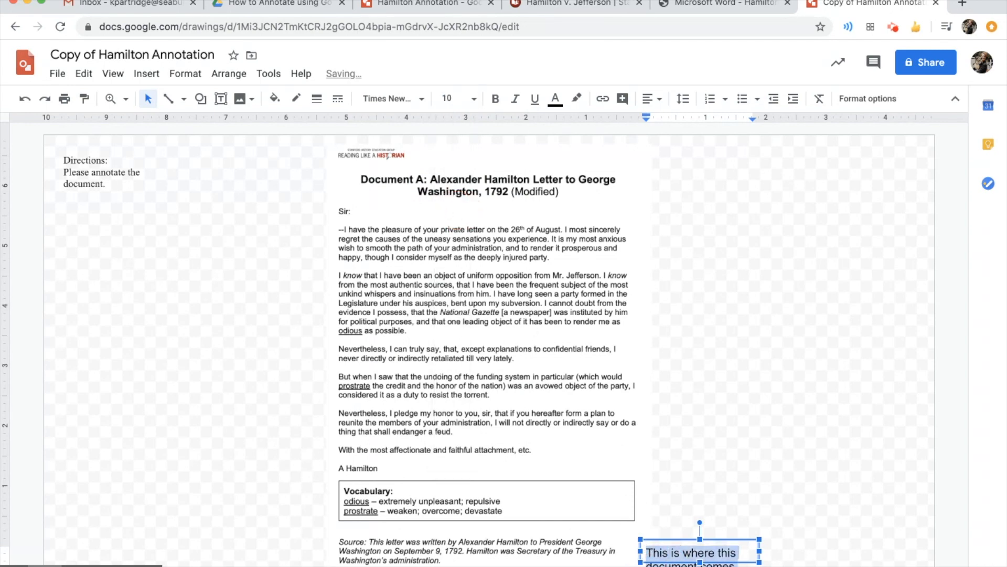
left_click(401, 99)
left_click(436, 193)
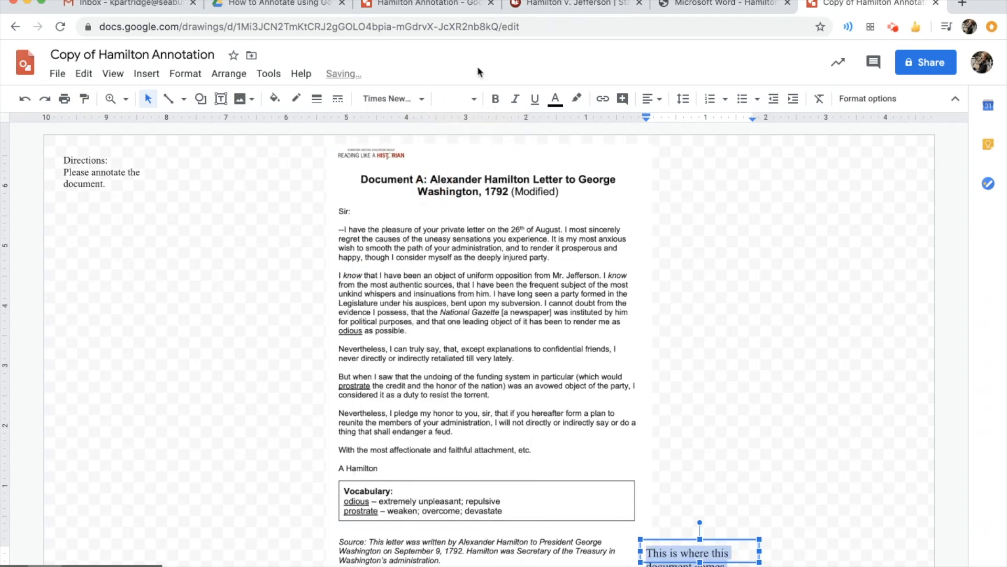
left_click(454, 99)
left_click(459, 212)
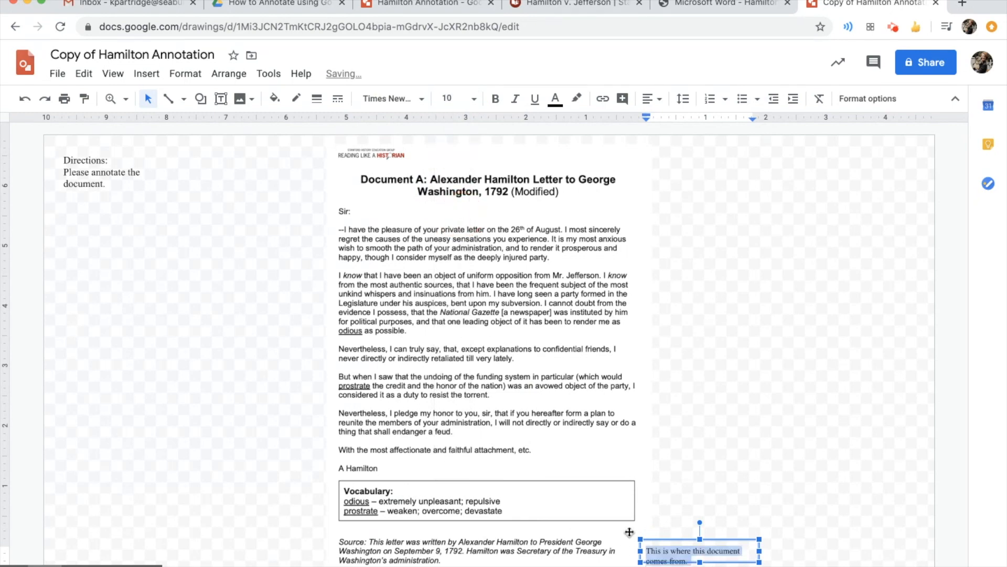
left_click(687, 539)
mouse_move(687, 538)
left_mouse_down()
mouse_move(673, 534)
mouse_move(693, 534)
left_mouse_up()
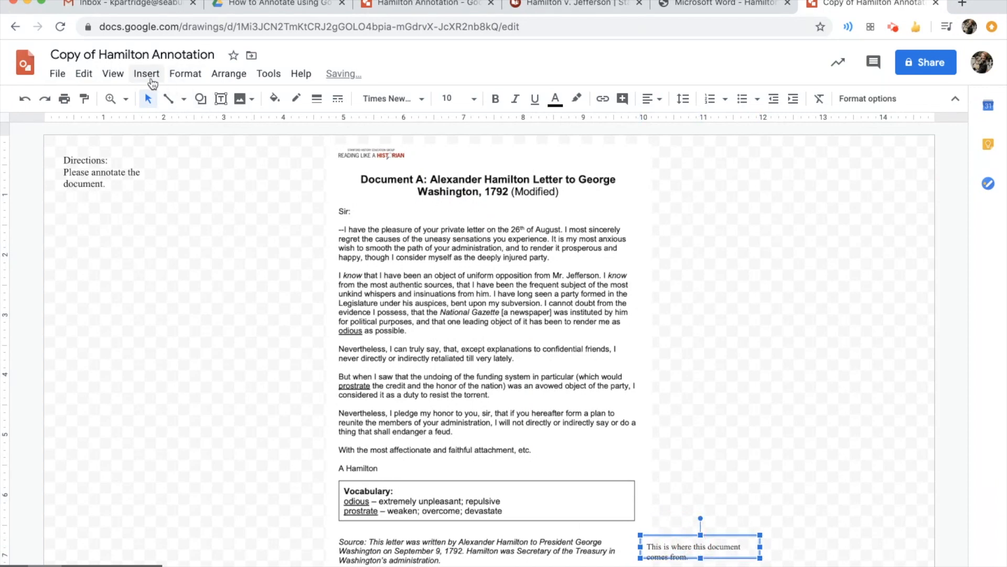
Draw a small left-pointing arrow shape between the source note and the new text box
left_click(146, 74)
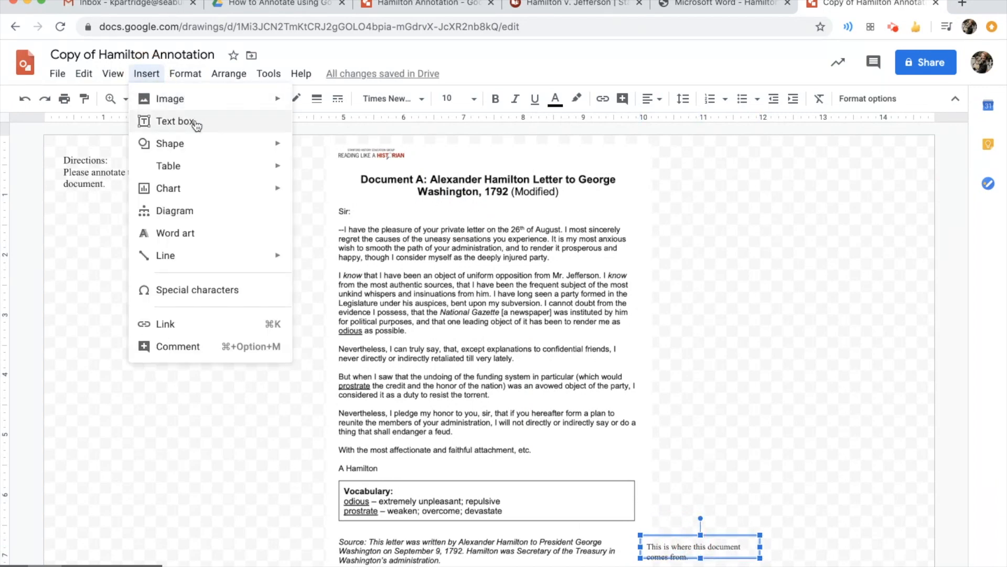
mouse_move(227, 144)
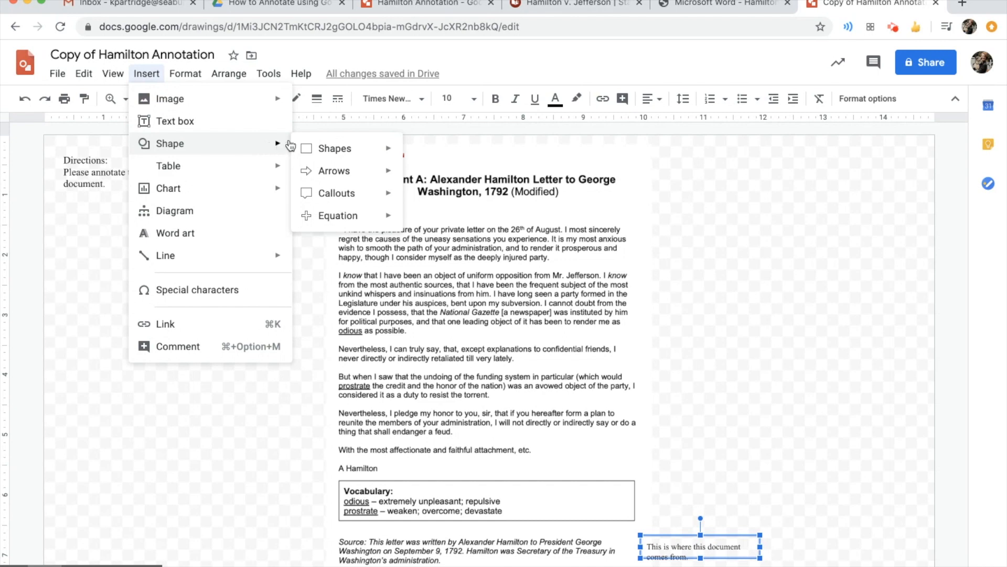
mouse_move(366, 171)
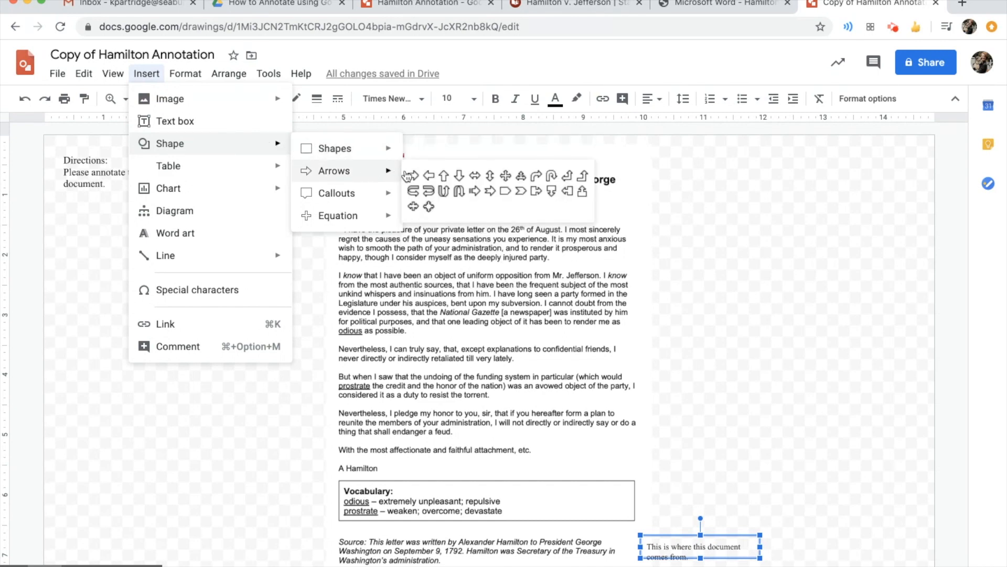
left_click(435, 178)
left_click_drag(620, 539, 637, 552)
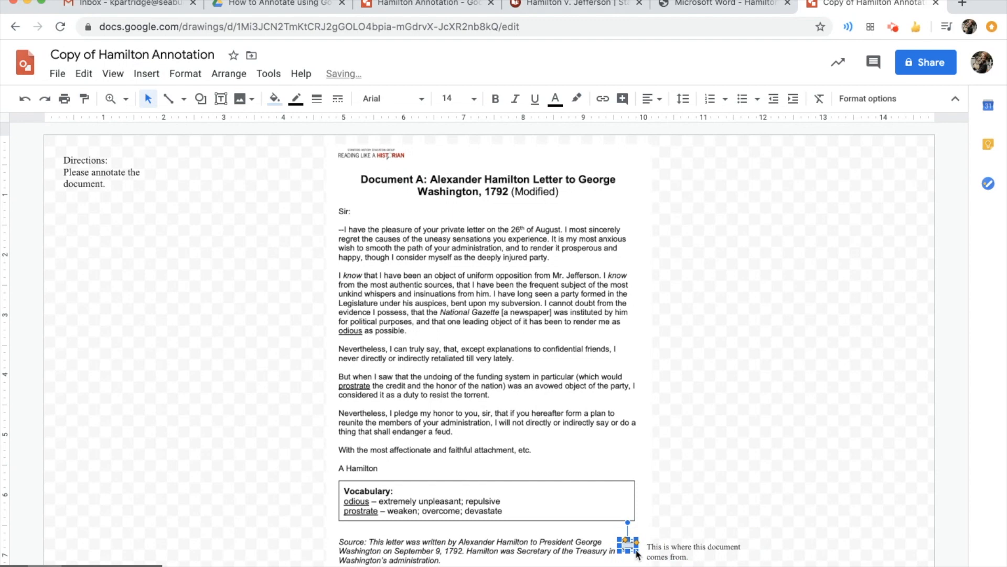
Fill the arrow orange and nudge it into place beside the source note
left_click(275, 100)
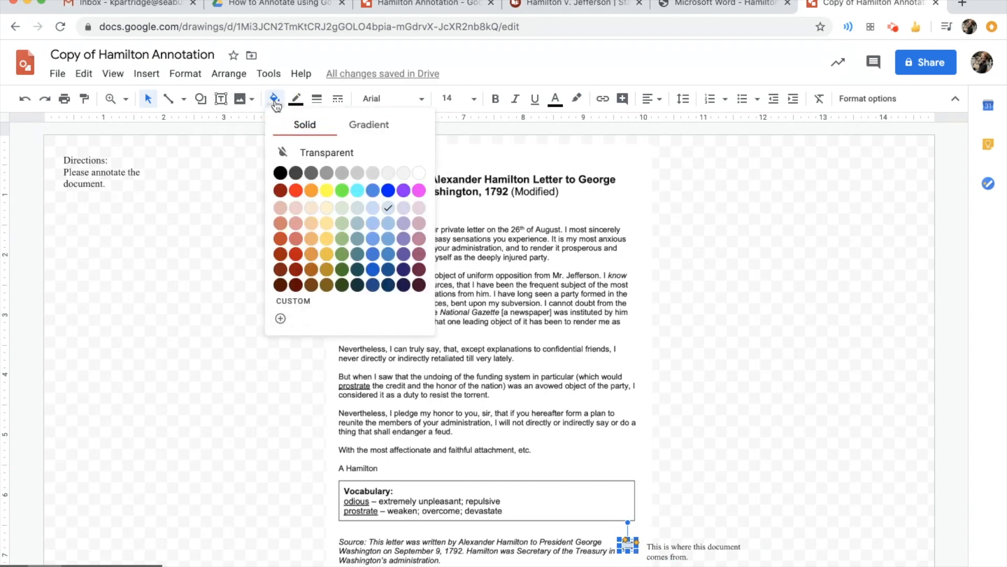
left_click(312, 192)
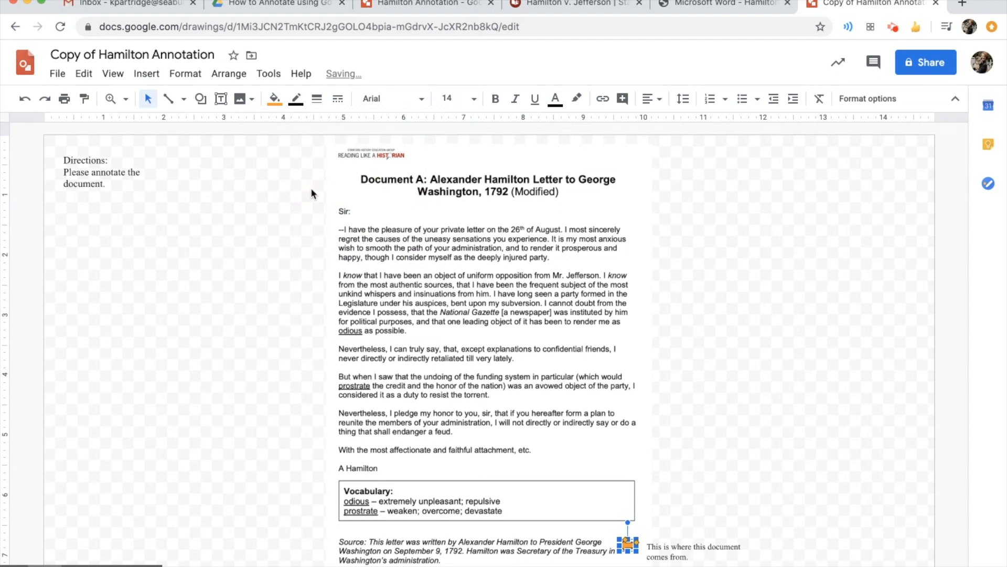
left_click_drag(624, 541, 635, 549)
left_click(798, 299)
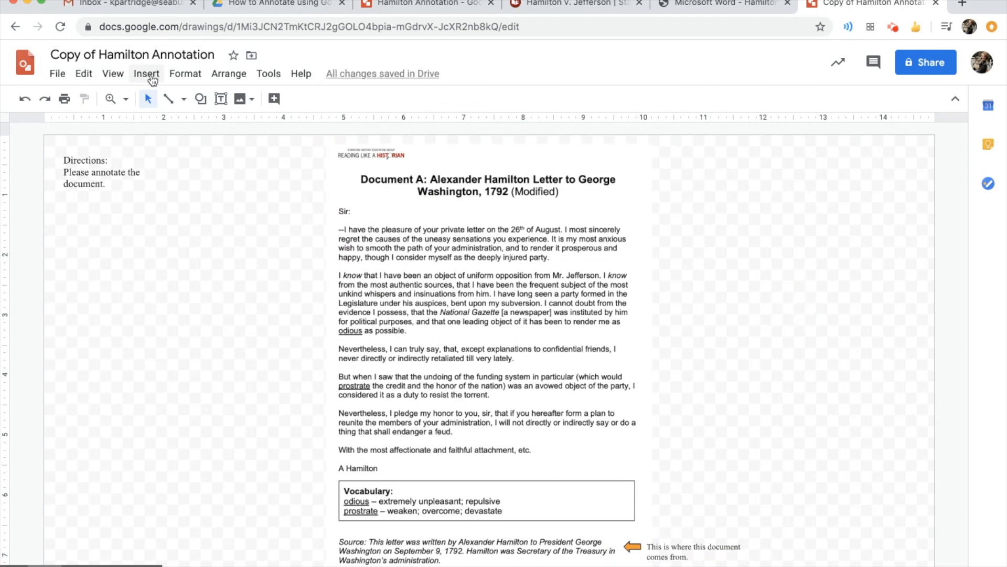
Draw an oval shape around the word "odious" in the letter
left_click(148, 74)
mouse_move(198, 149)
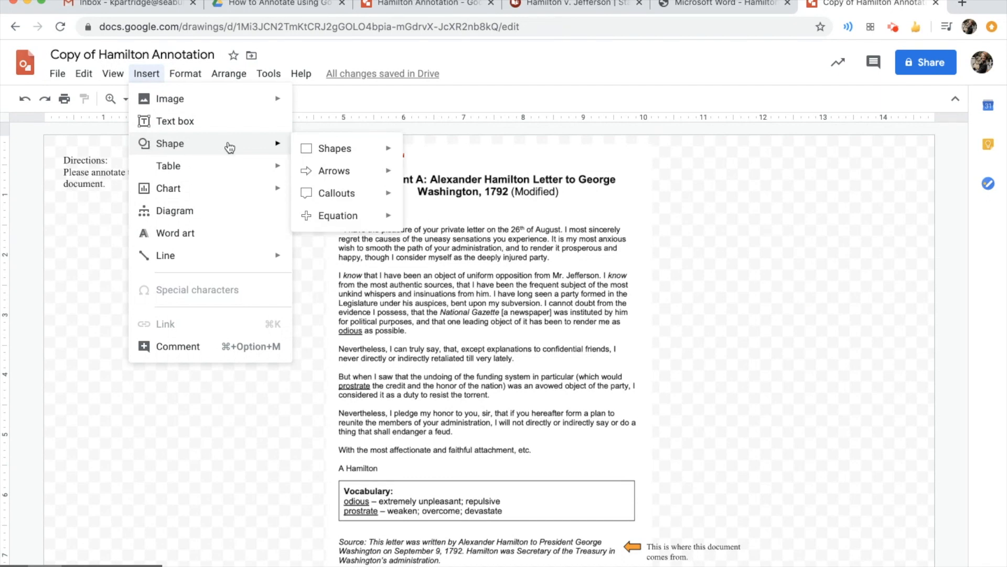
mouse_move(332, 151)
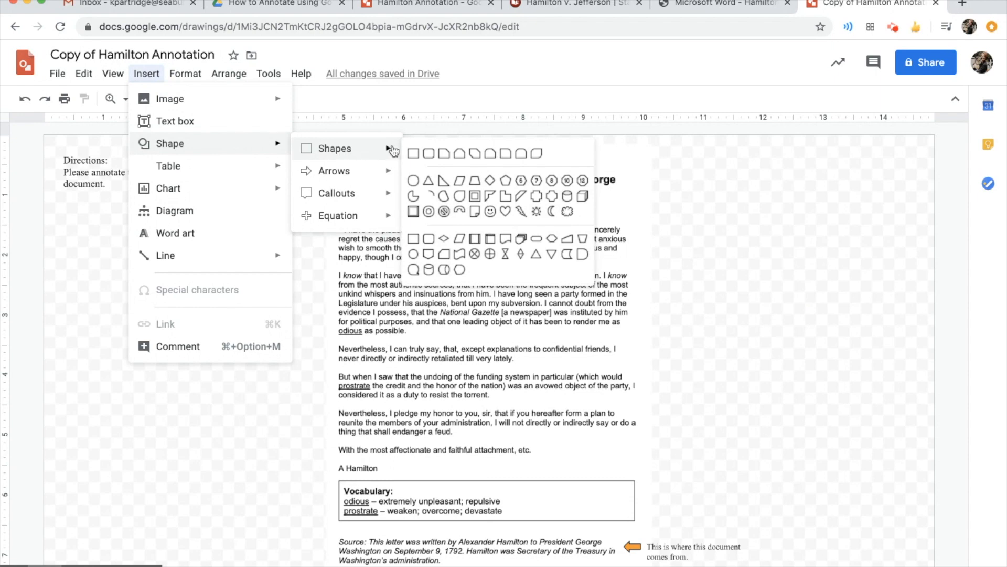
left_click(413, 181)
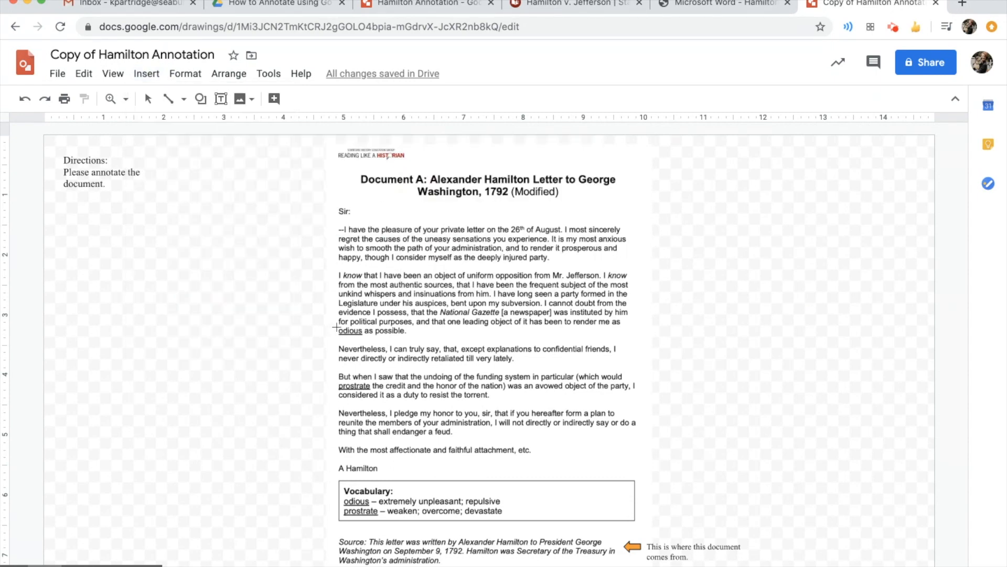
left_click_drag(334, 325, 367, 337)
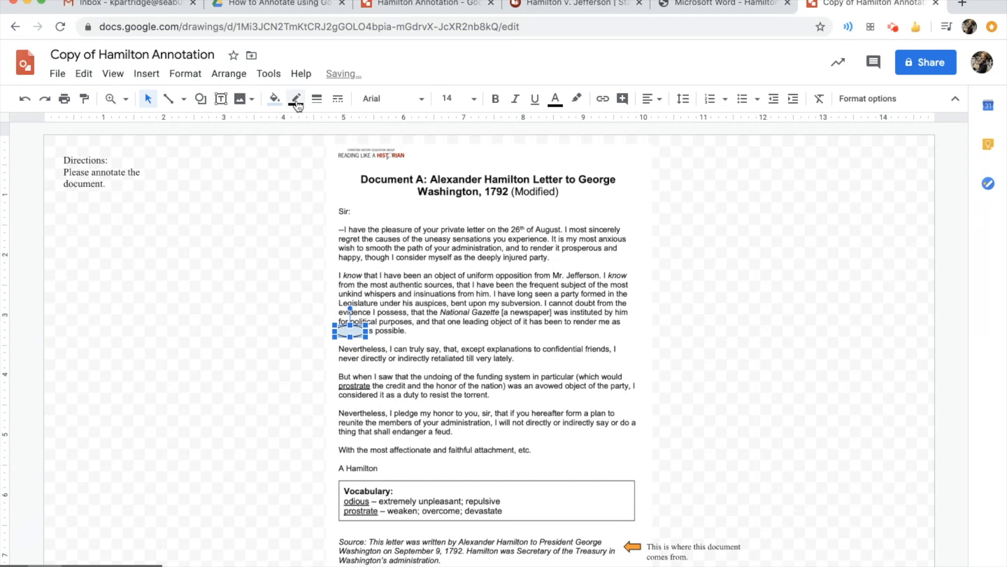
Make the oval's fill transparent and its border orange
left_click(274, 99)
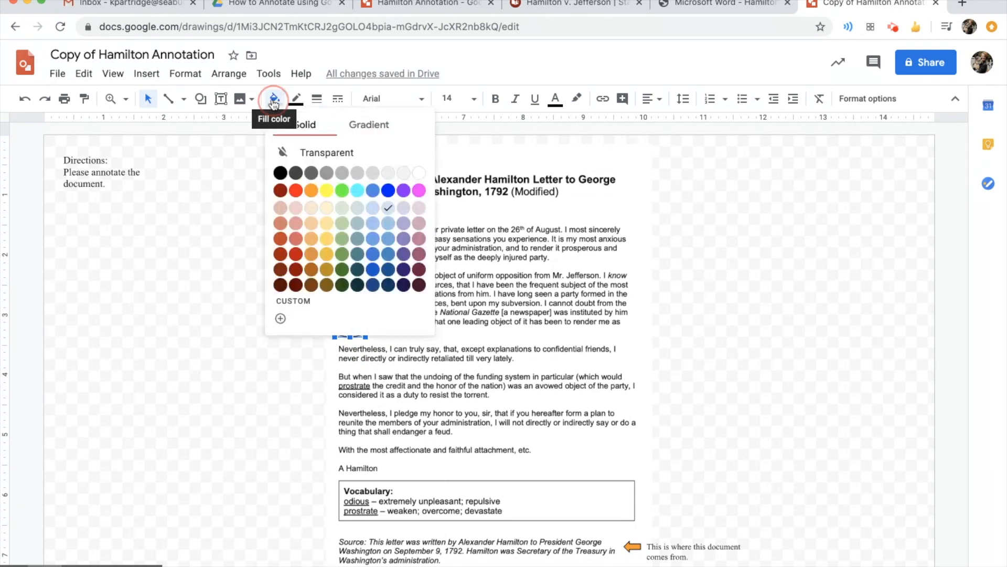
left_click(313, 152)
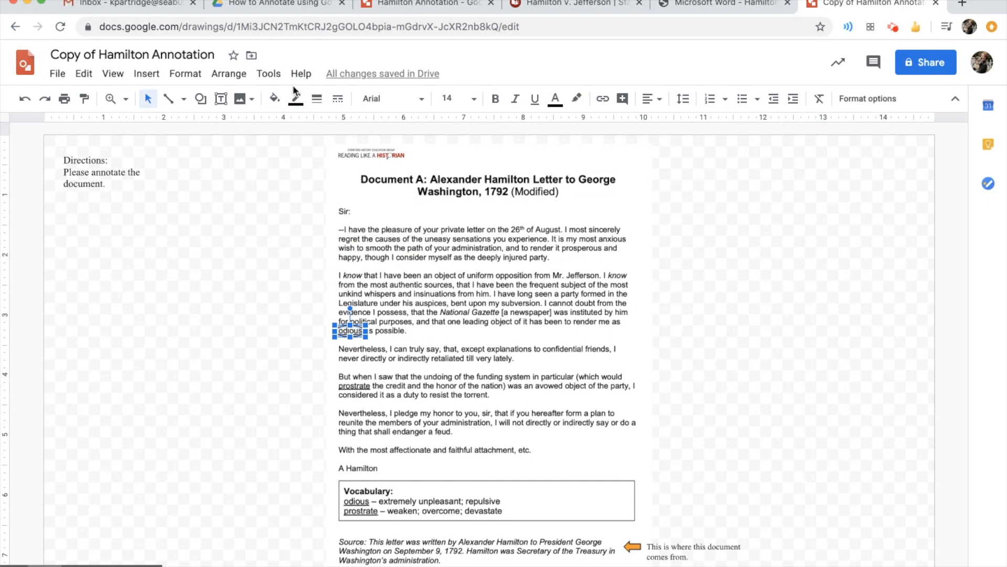
left_click(296, 99)
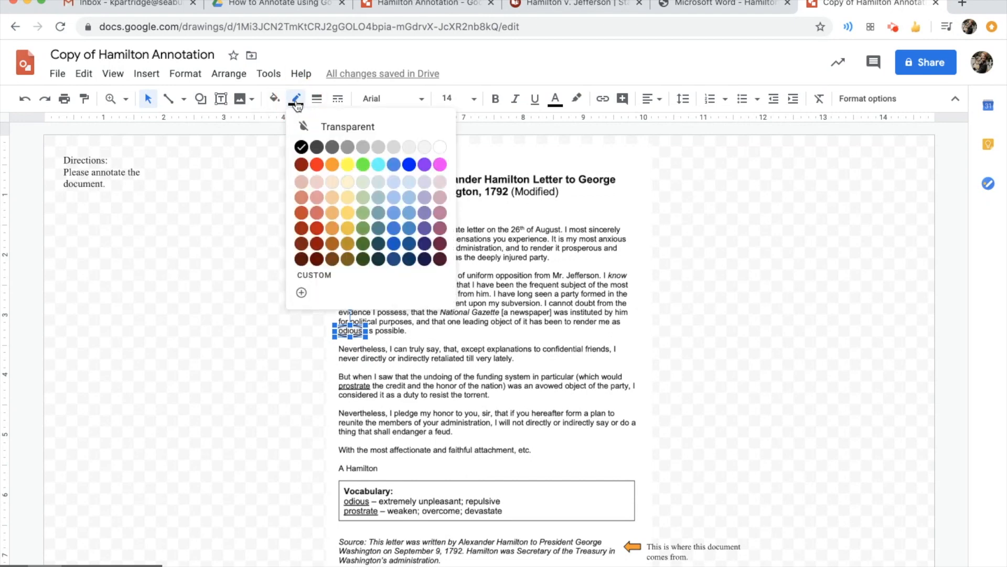
left_click(333, 165)
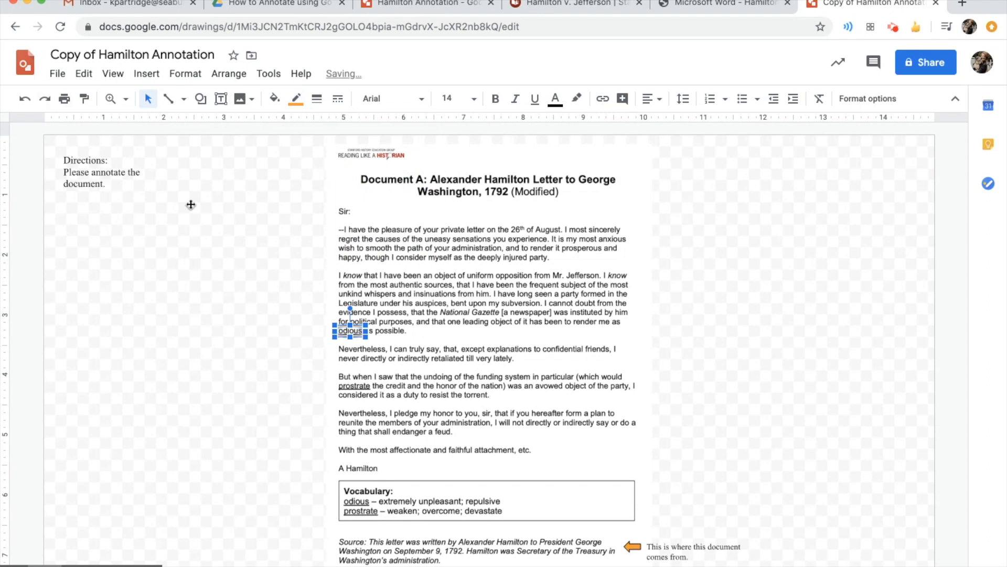
left_click(211, 217)
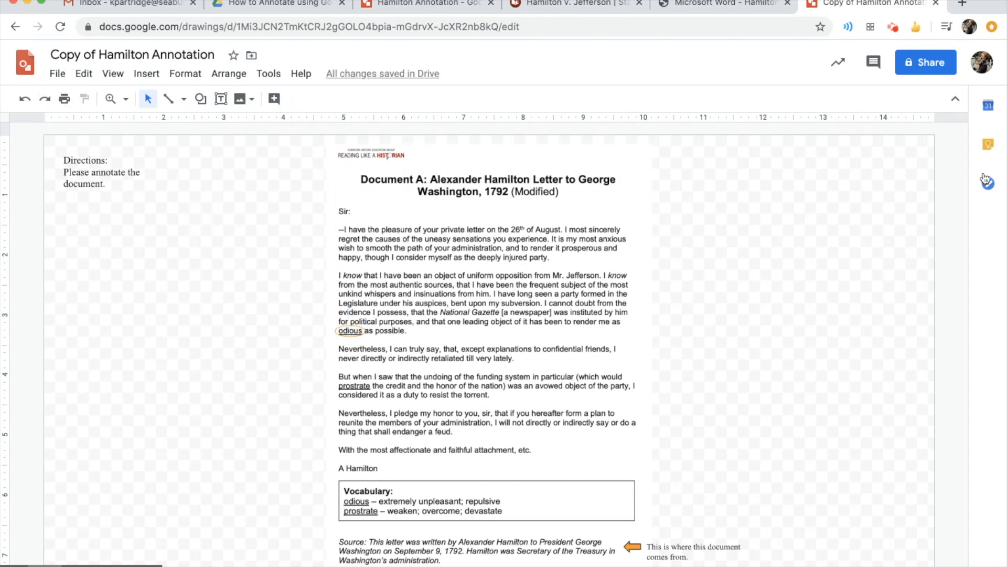
Share the drawing with a colleague's e-mail address and send the invitation
left_click(927, 68)
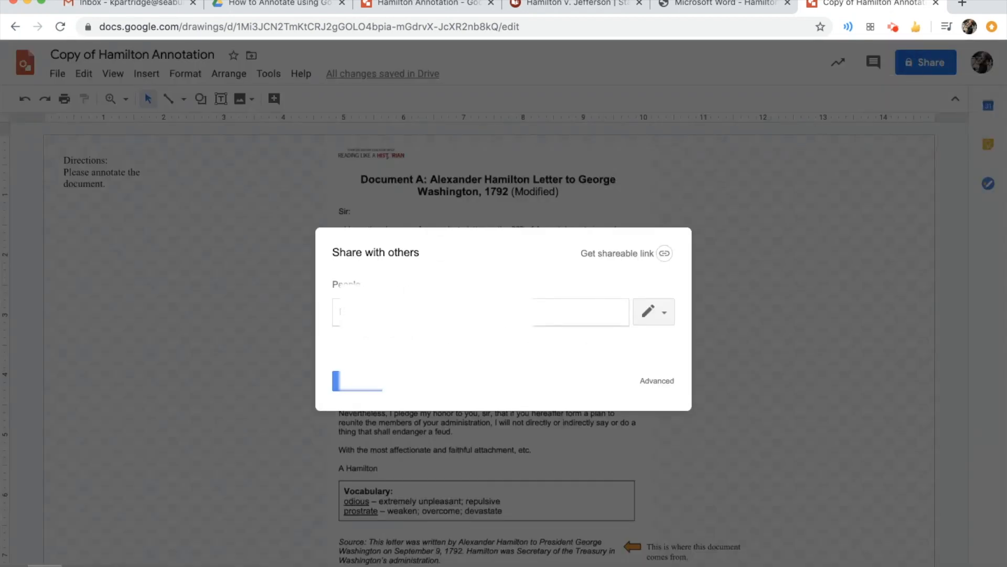
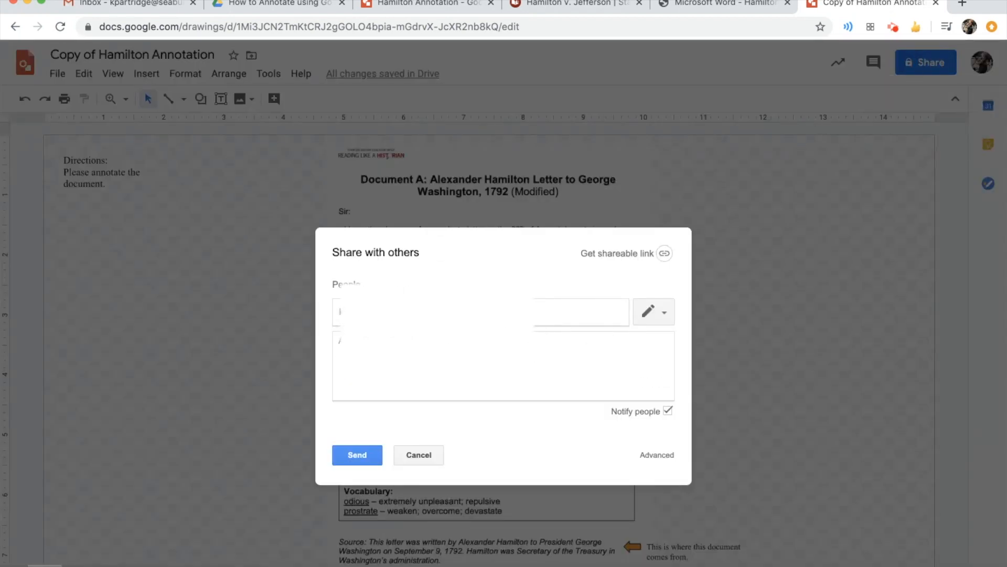
left_click(378, 348)
left_click(357, 455)
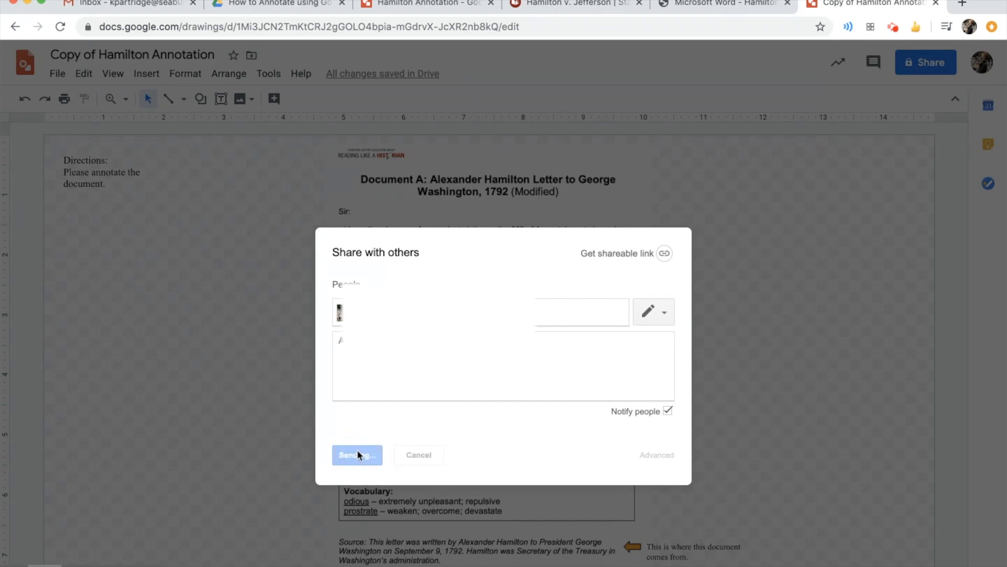